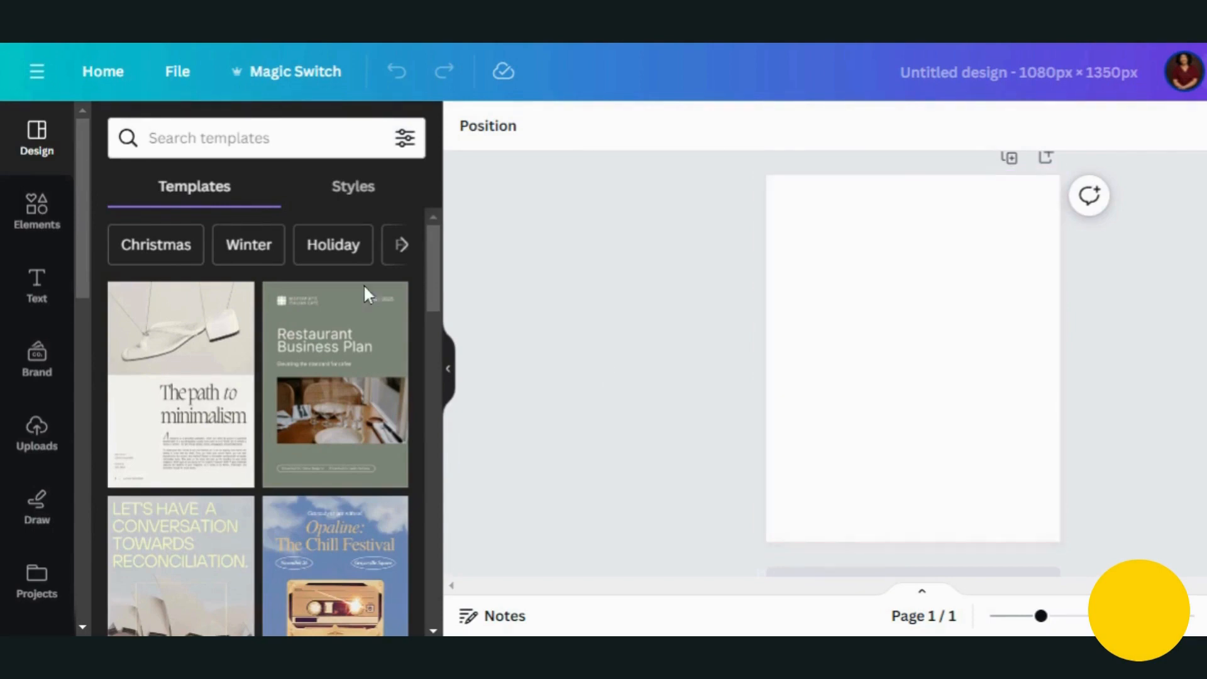
Add the Arch Down Frame from the recently used elements to the blank page.
{"action": "left_click", "coordinate": [30, 220]}
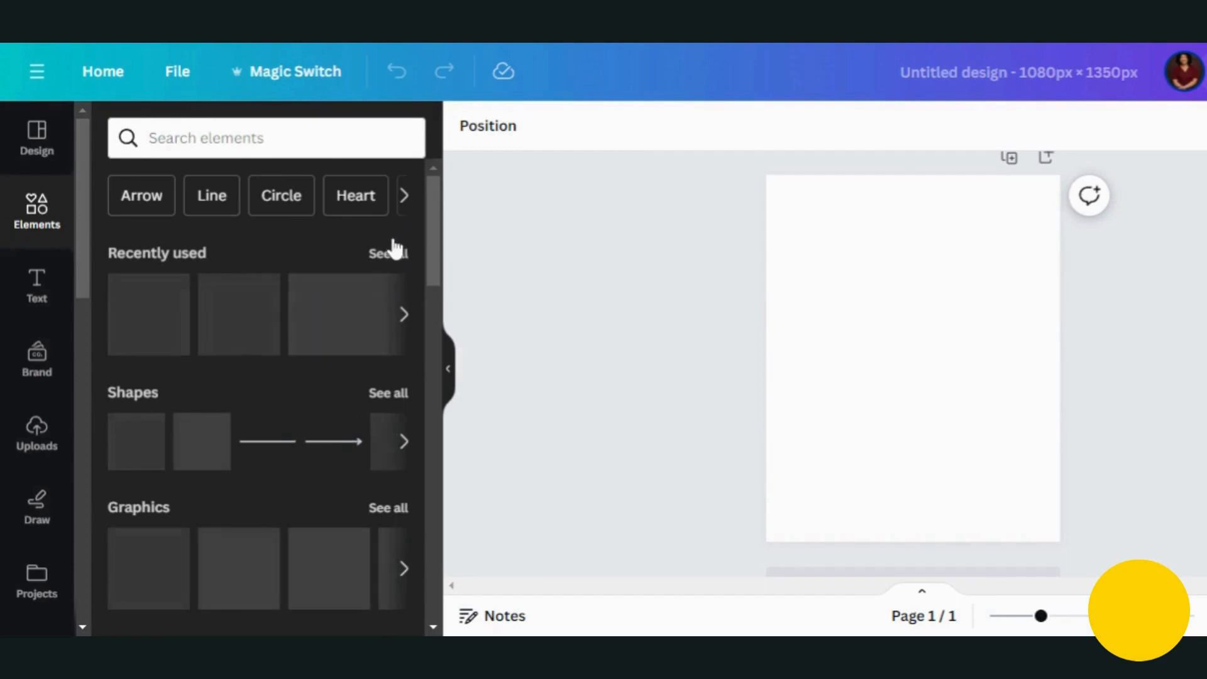
{"action": "left_click", "coordinate": [393, 254]}
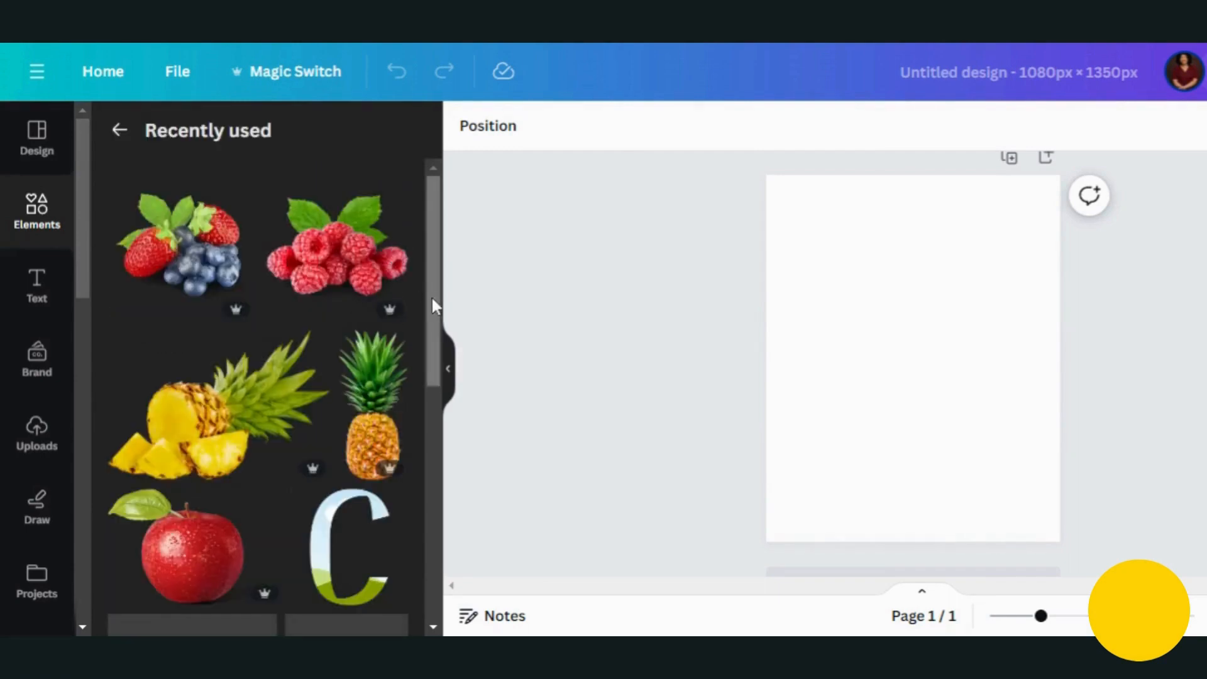
{"action": "scroll", "coordinate": [432, 341], "scroll_direction": "down", "scroll_amount": 2}
{"action": "scroll", "coordinate": [432, 346], "scroll_direction": "down", "scroll_amount": 4}
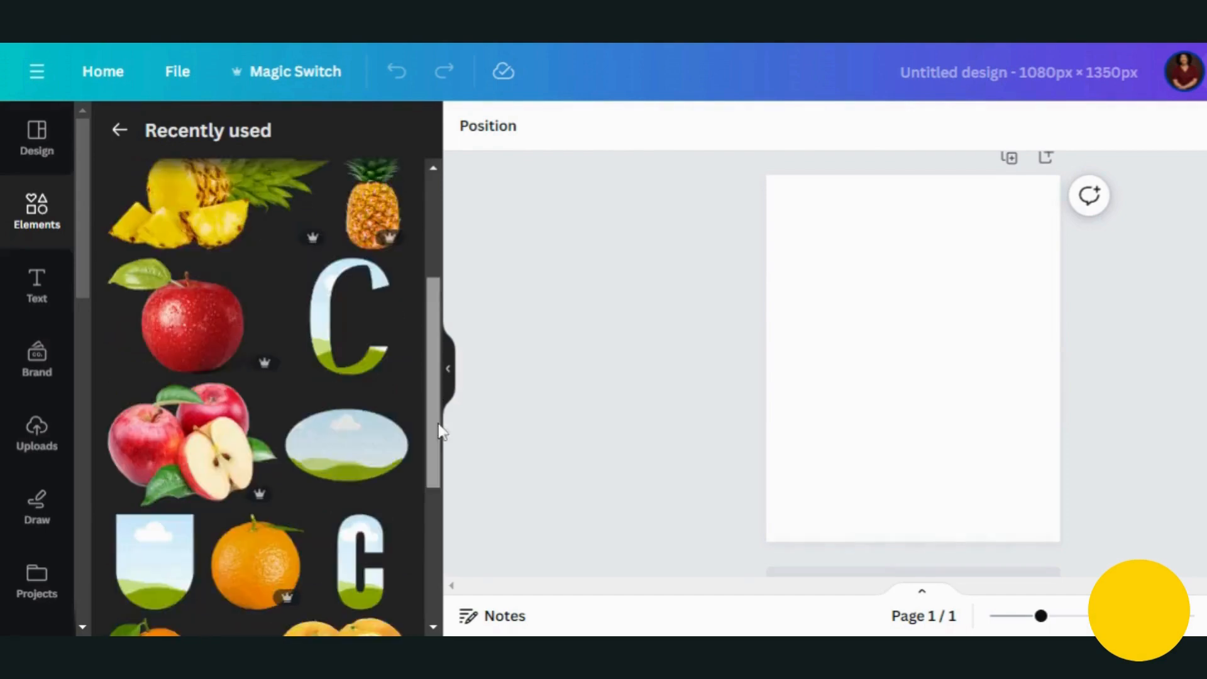
{"action": "mouse_move", "coordinate": [140, 418]}
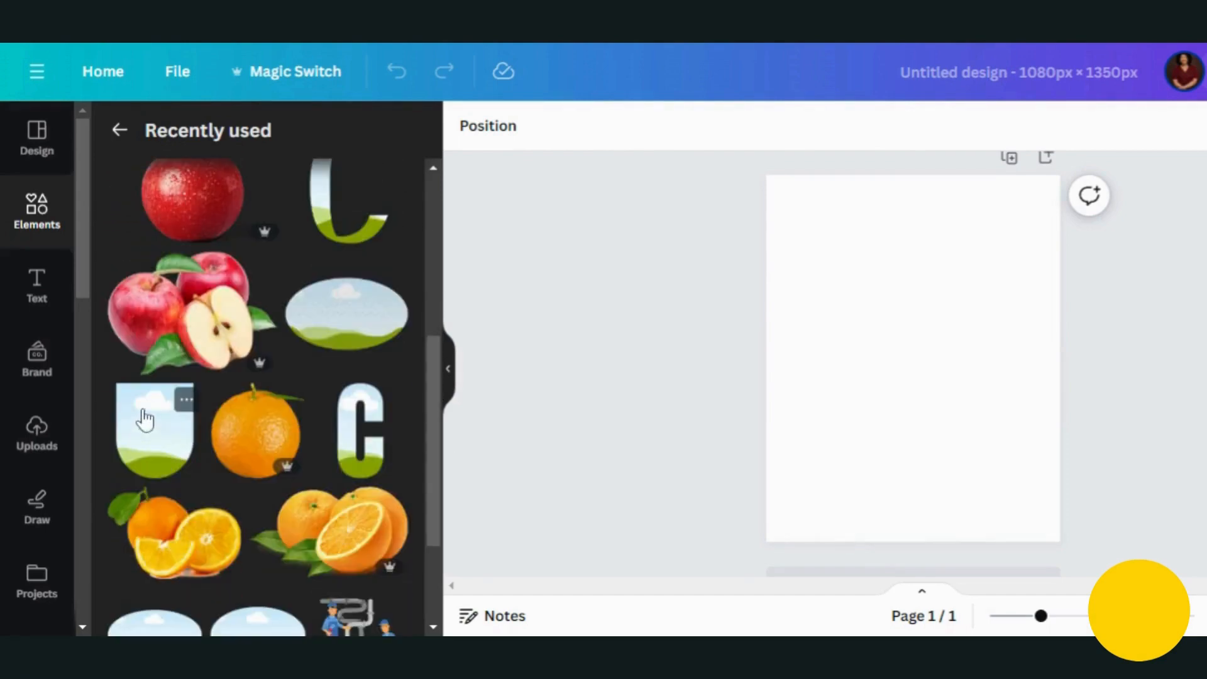
{"action": "left_click", "coordinate": [186, 405]}
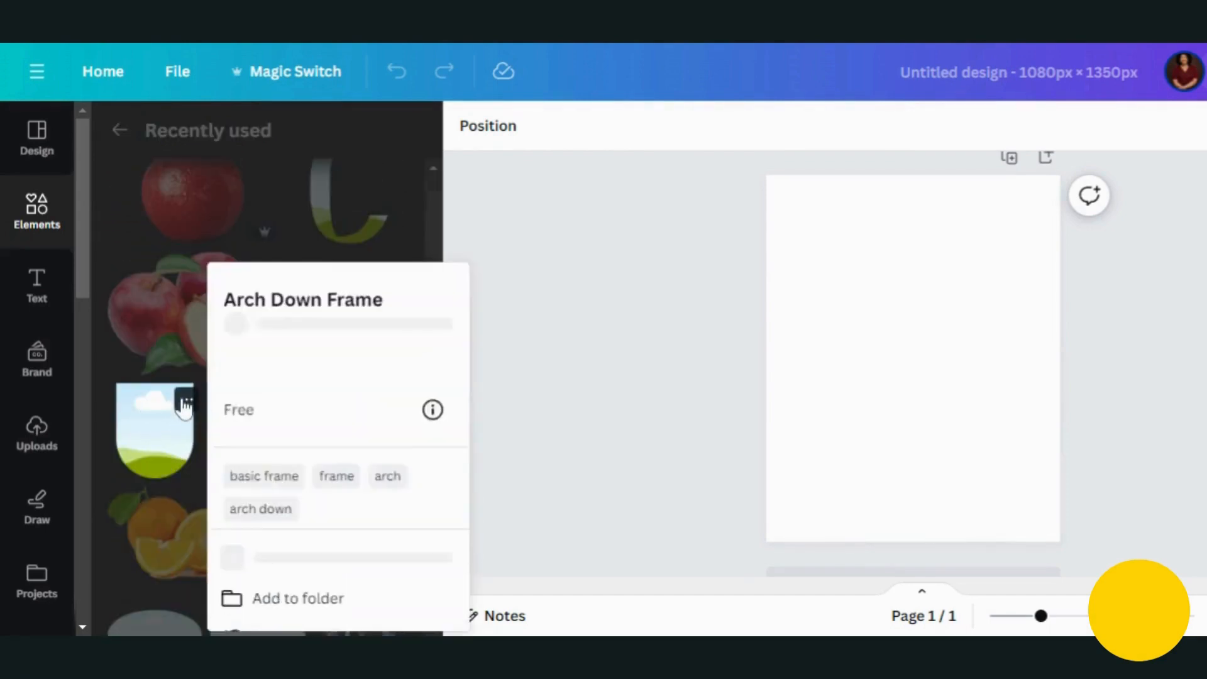
{"action": "left_click", "coordinate": [157, 437]}
{"action": "left_click", "coordinate": [155, 442]}
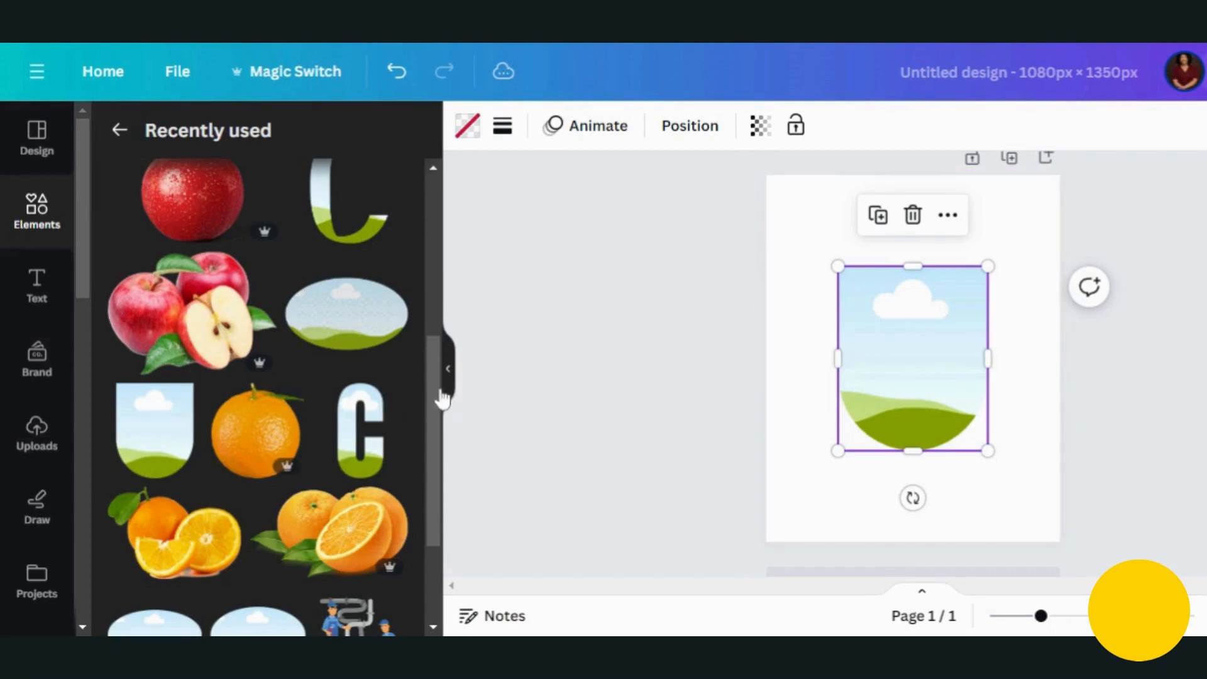
Insert the photo of the single red apple with a leaf and place it inside the arch frame.
{"action": "left_click_drag", "start_coordinate": [430, 395], "coordinate": [430, 342]}
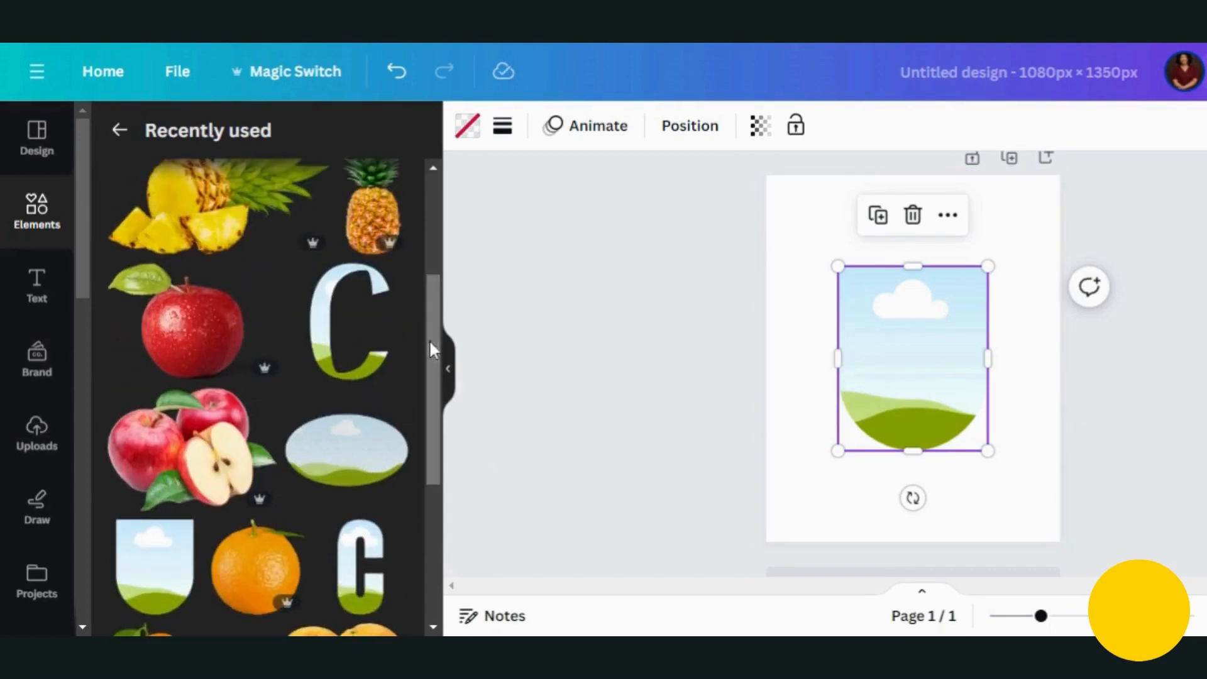
{"action": "left_click", "coordinate": [167, 343]}
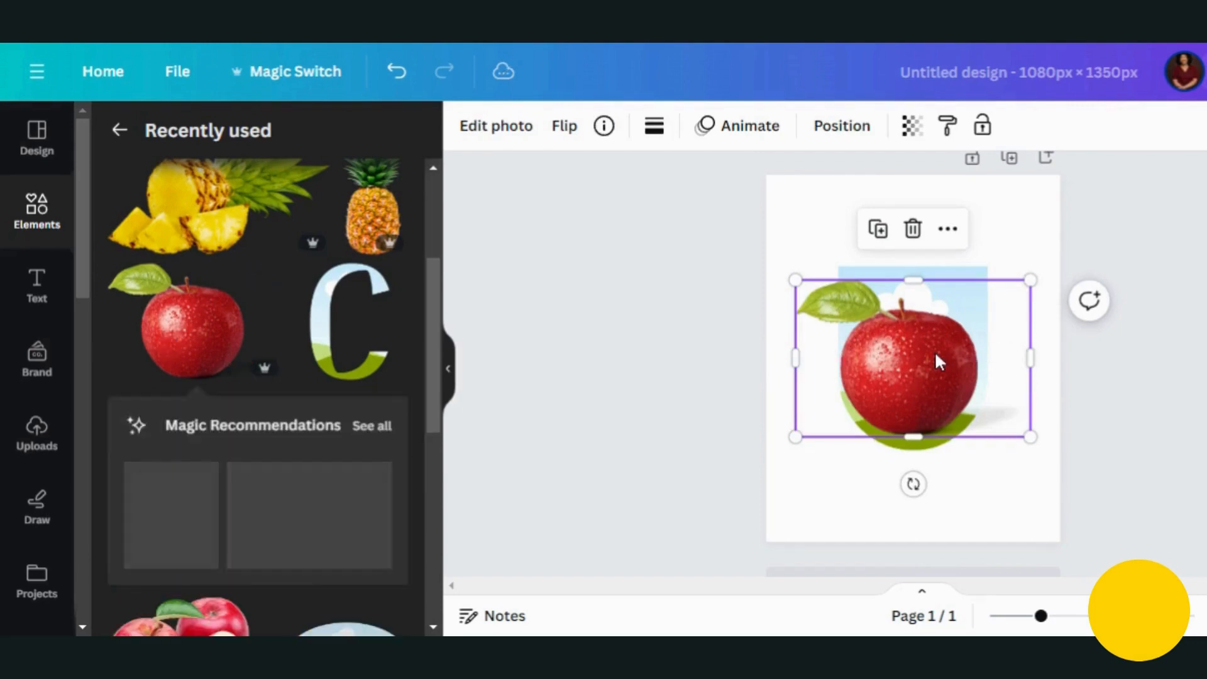
{"action": "left_click_drag", "start_coordinate": [915, 372], "coordinate": [942, 333]}
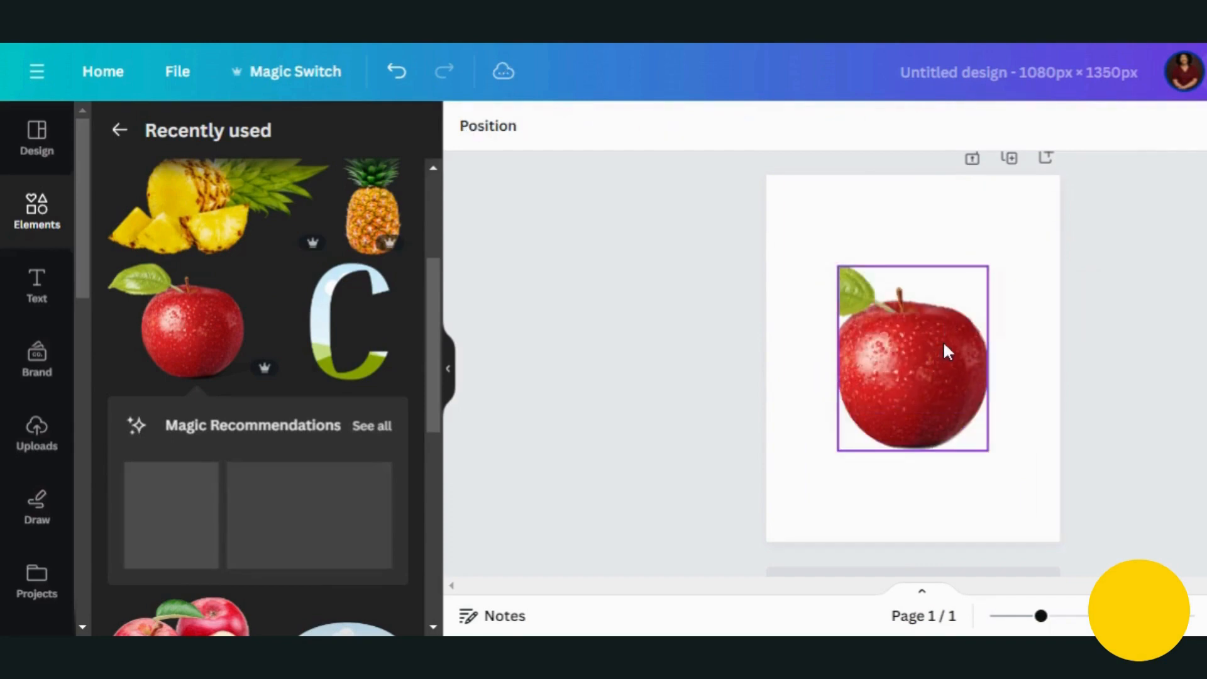
{"action": "left_click", "coordinate": [945, 345]}
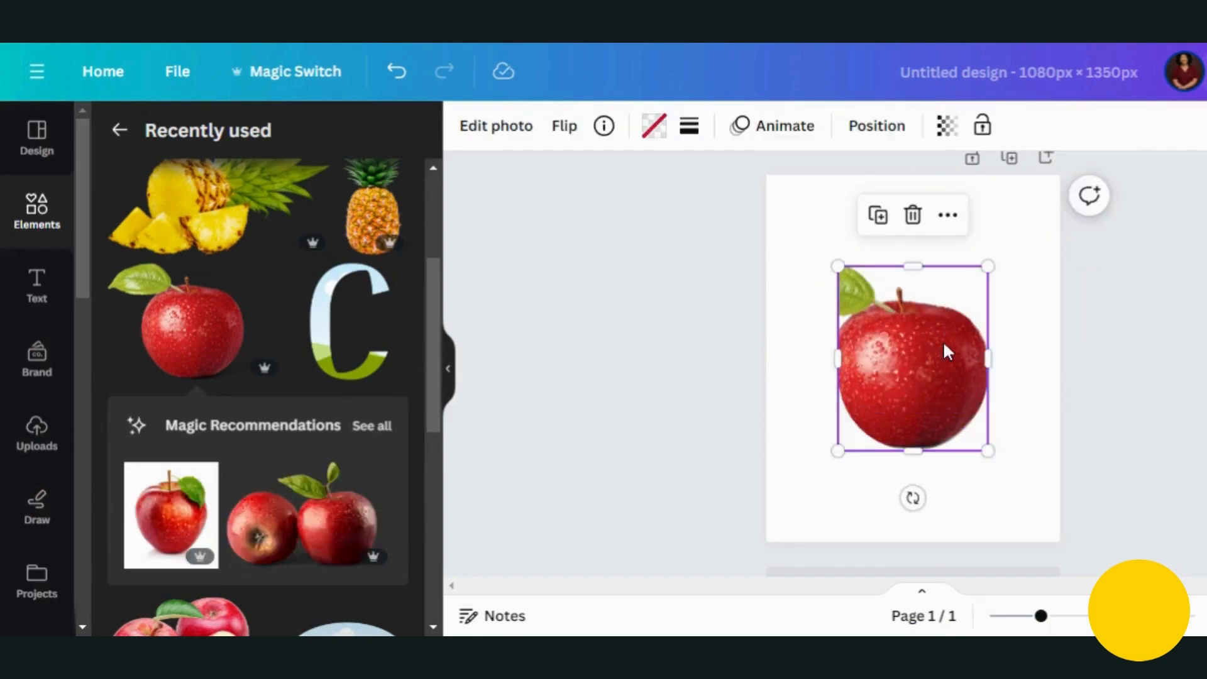
Enlarge and reposition the apple photo within the arch frame's crop so that only red skin fills the shape.
{"action": "double_click", "coordinate": [989, 275]}
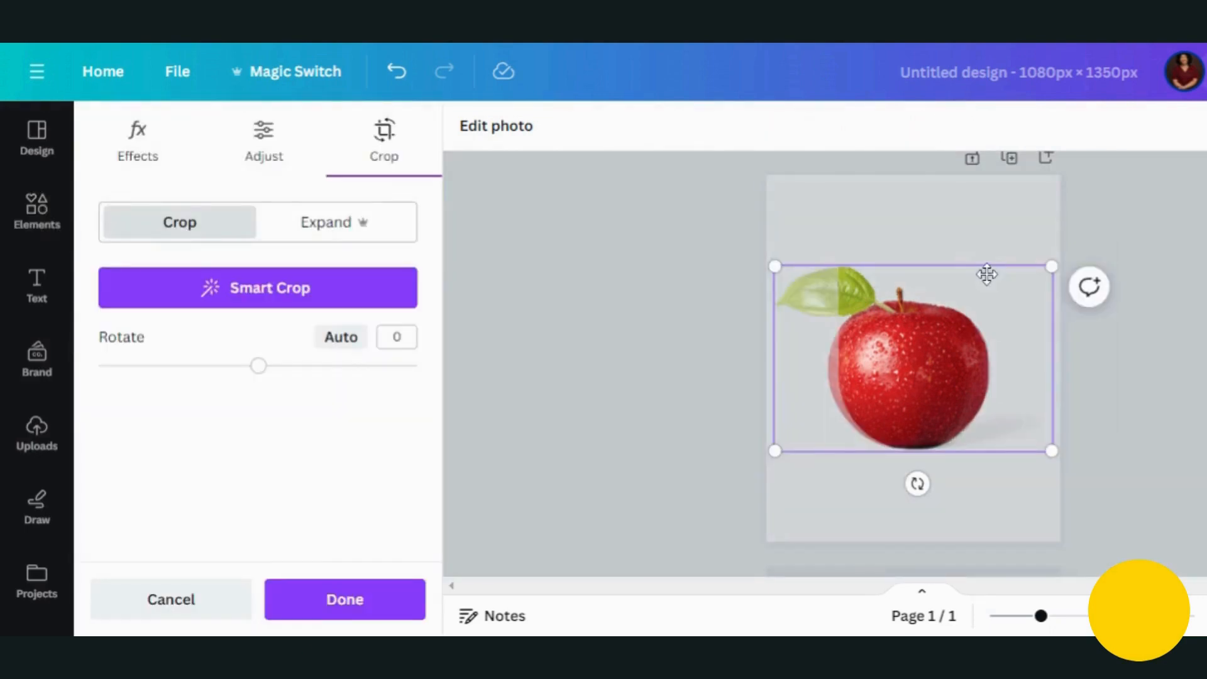
{"action": "left_click_drag", "start_coordinate": [1052, 266], "coordinate": [1167, 150]}
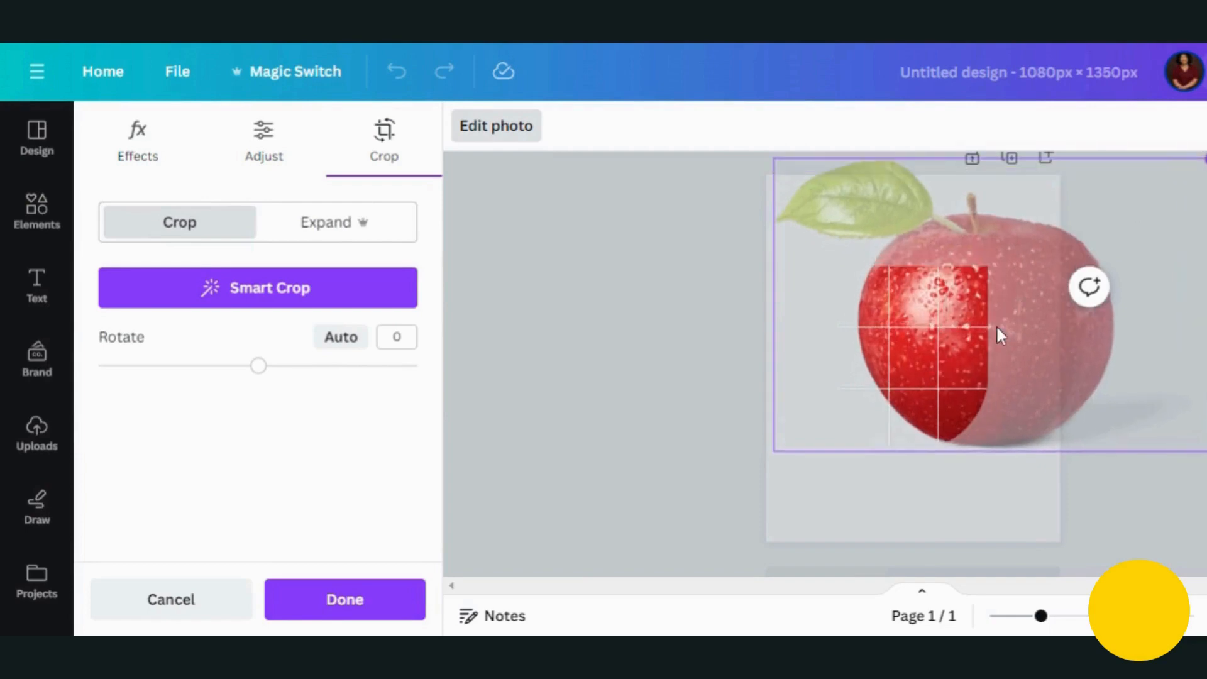
{"action": "left_click_drag", "start_coordinate": [949, 335], "coordinate": [912, 343]}
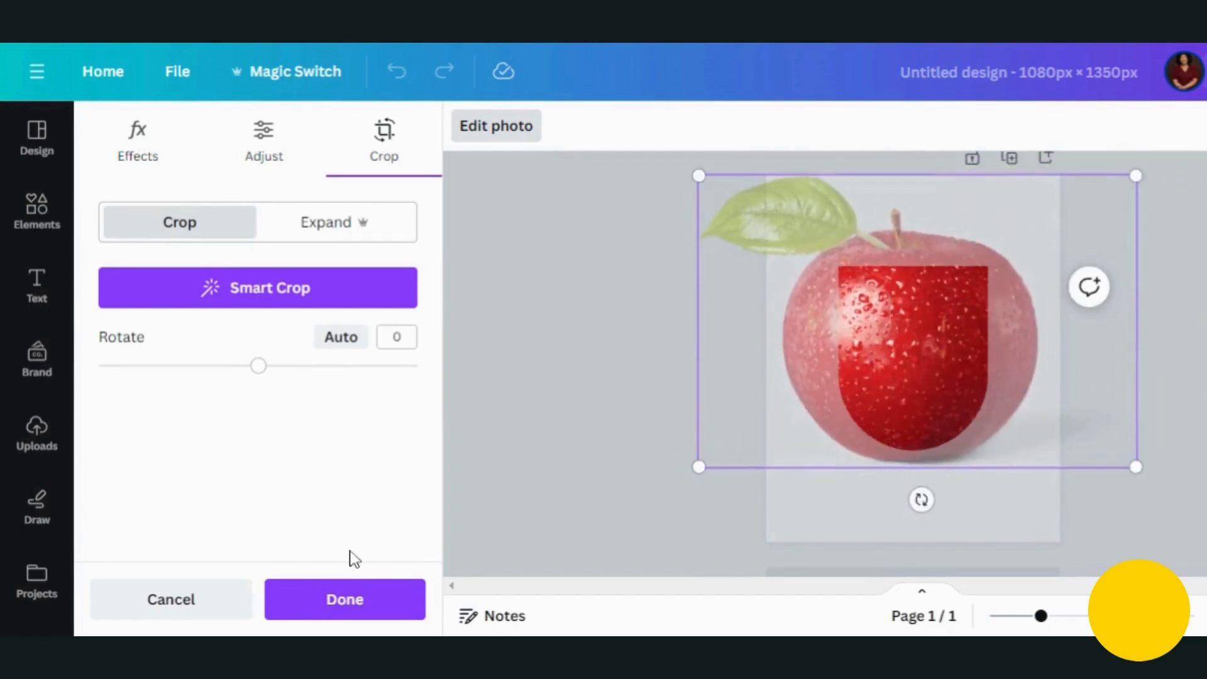
{"action": "left_click", "coordinate": [351, 598]}
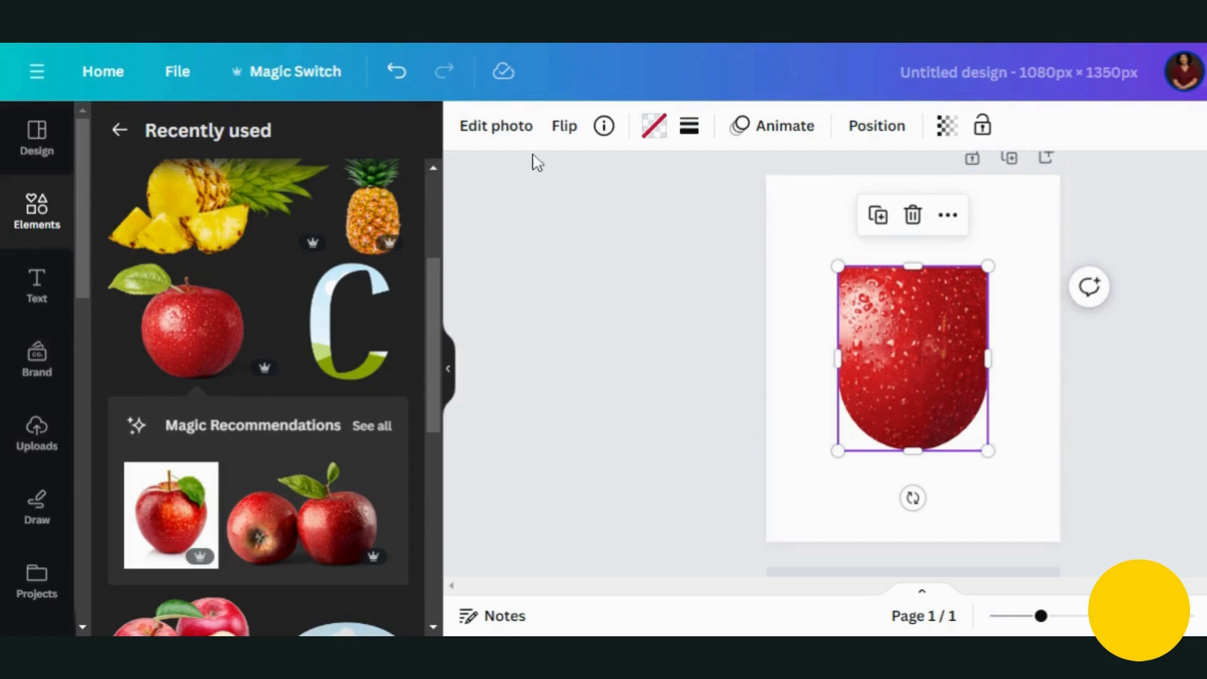
{"action": "left_click", "coordinate": [509, 129]}
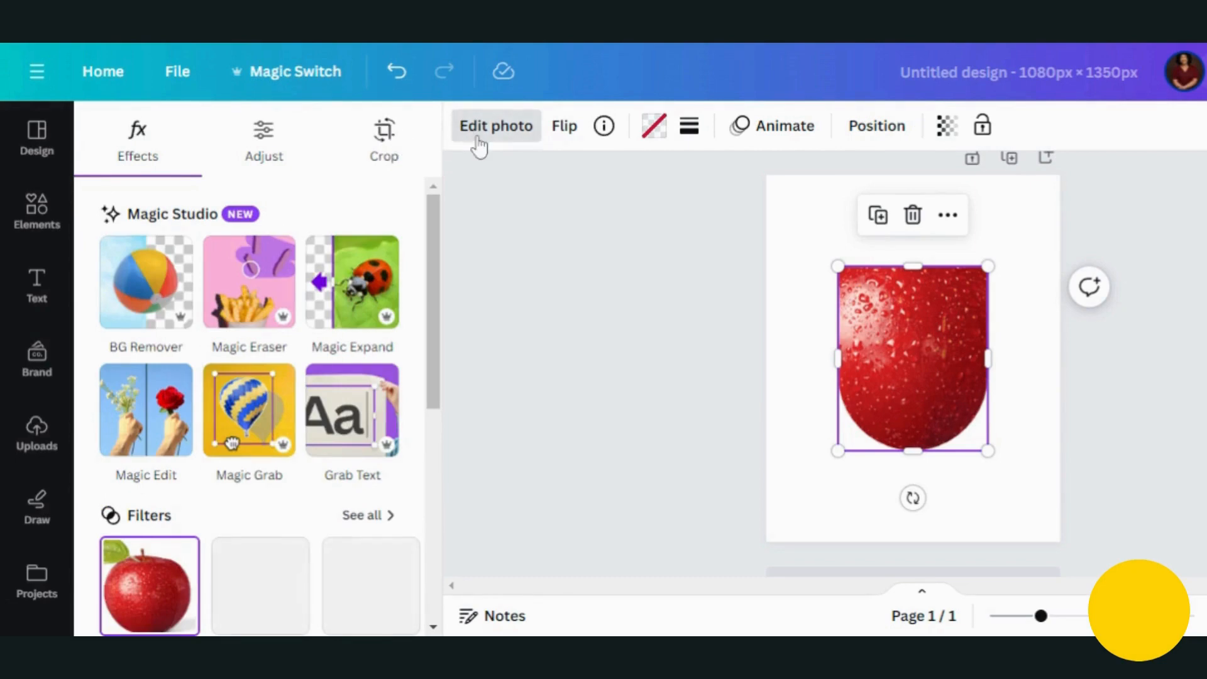
{"action": "left_click", "coordinate": [784, 347]}
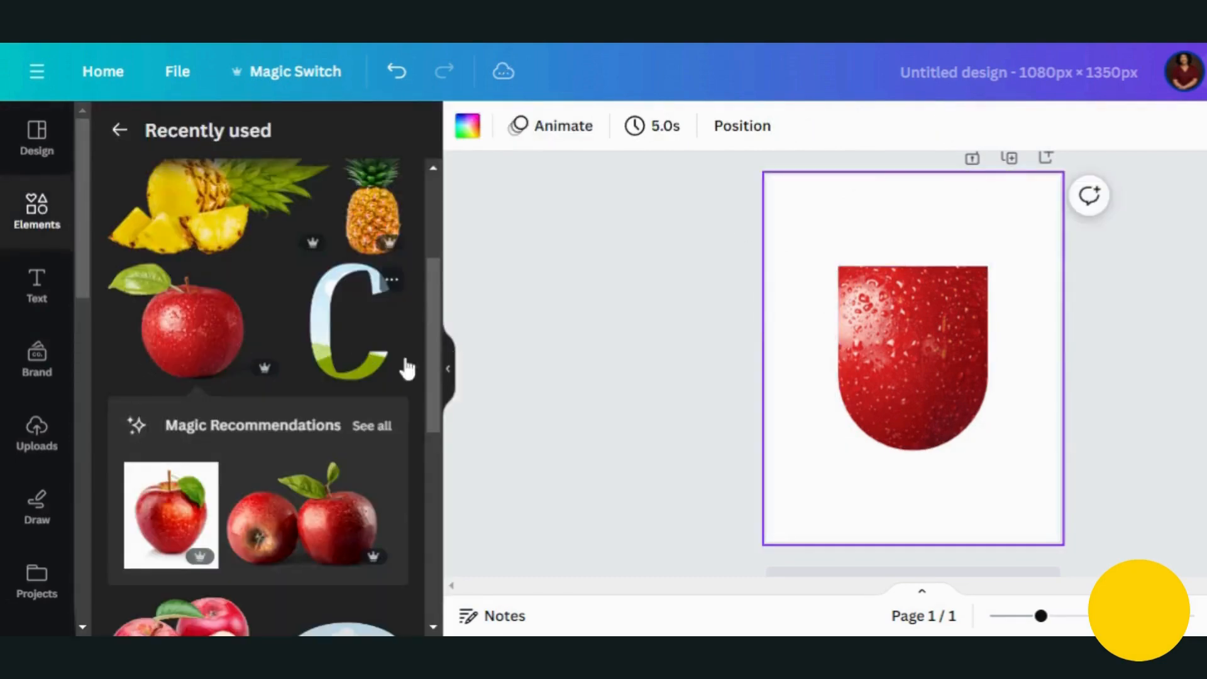
Add the oval Paper Textured Frame from the recently used elements and move it above the apple-skin arch.
{"action": "left_click_drag", "start_coordinate": [438, 370], "coordinate": [431, 453]}
{"action": "mouse_move", "coordinate": [372, 410]}
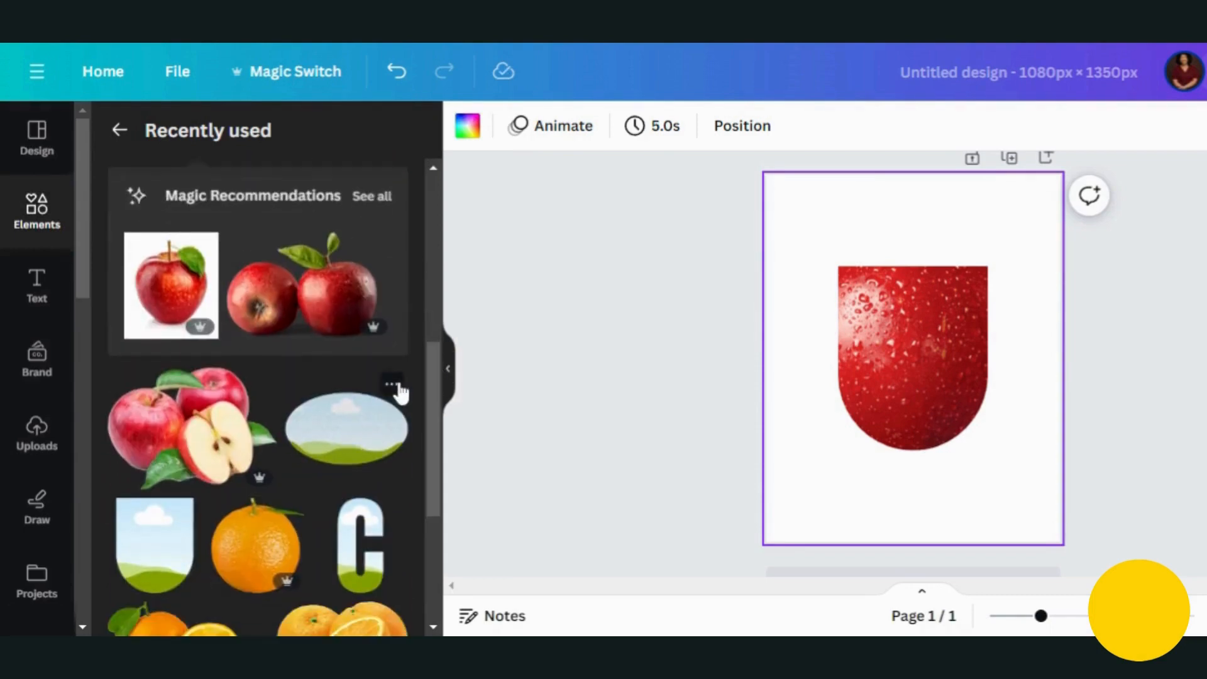
{"action": "left_click", "coordinate": [393, 385]}
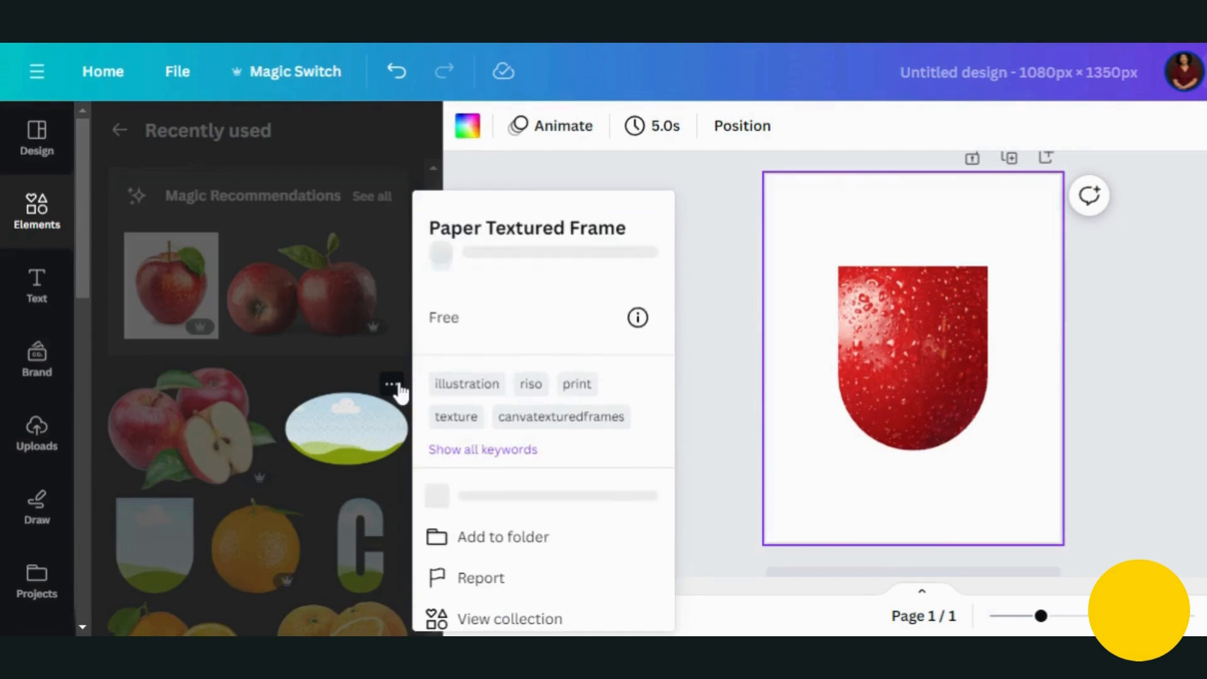
{"action": "left_click", "coordinate": [356, 432]}
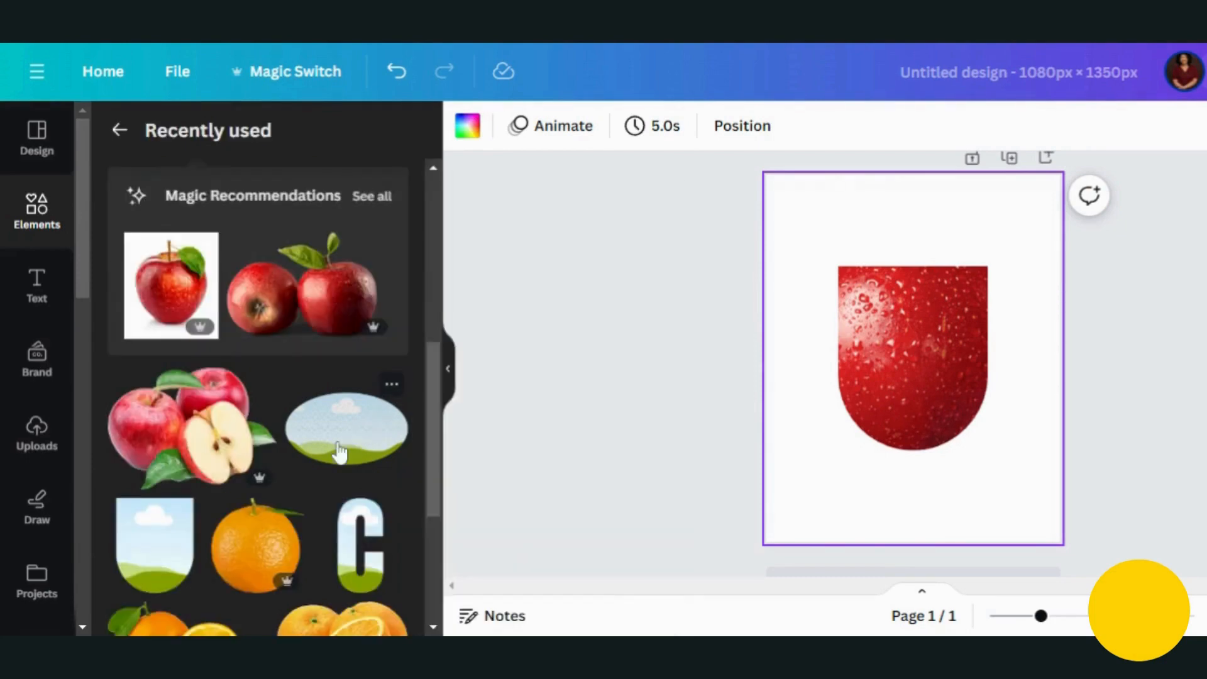
{"action": "left_click", "coordinate": [343, 436]}
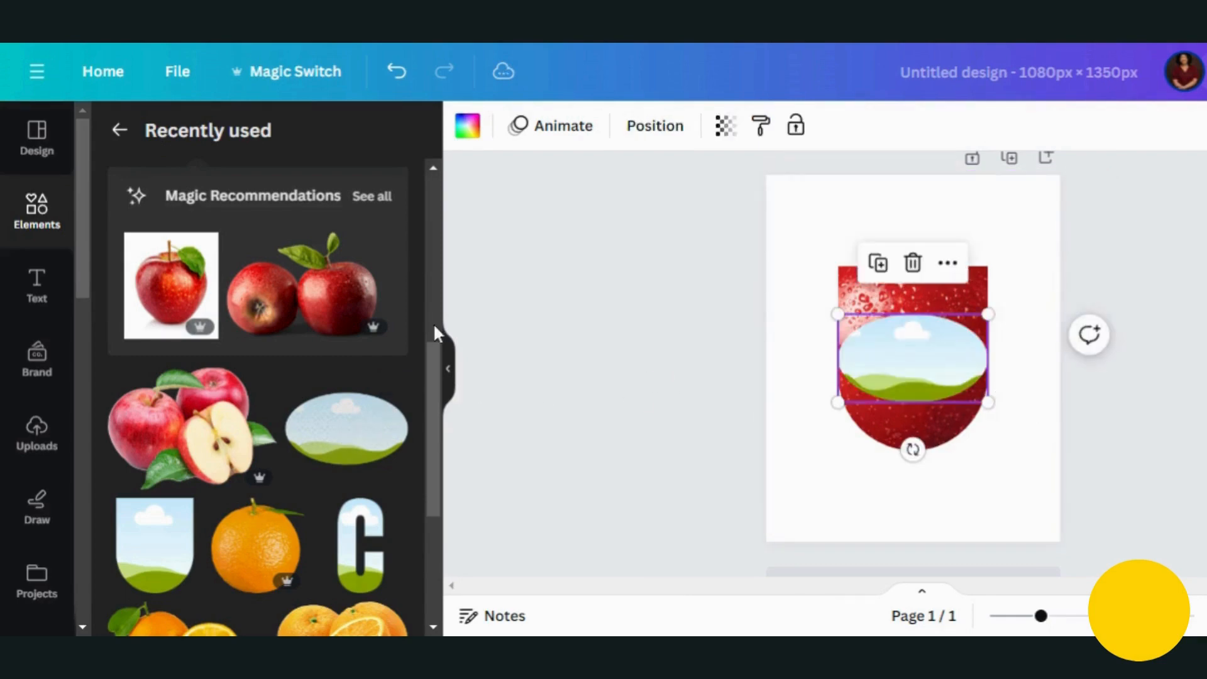
{"action": "left_click_drag", "start_coordinate": [915, 373], "coordinate": [903, 245]}
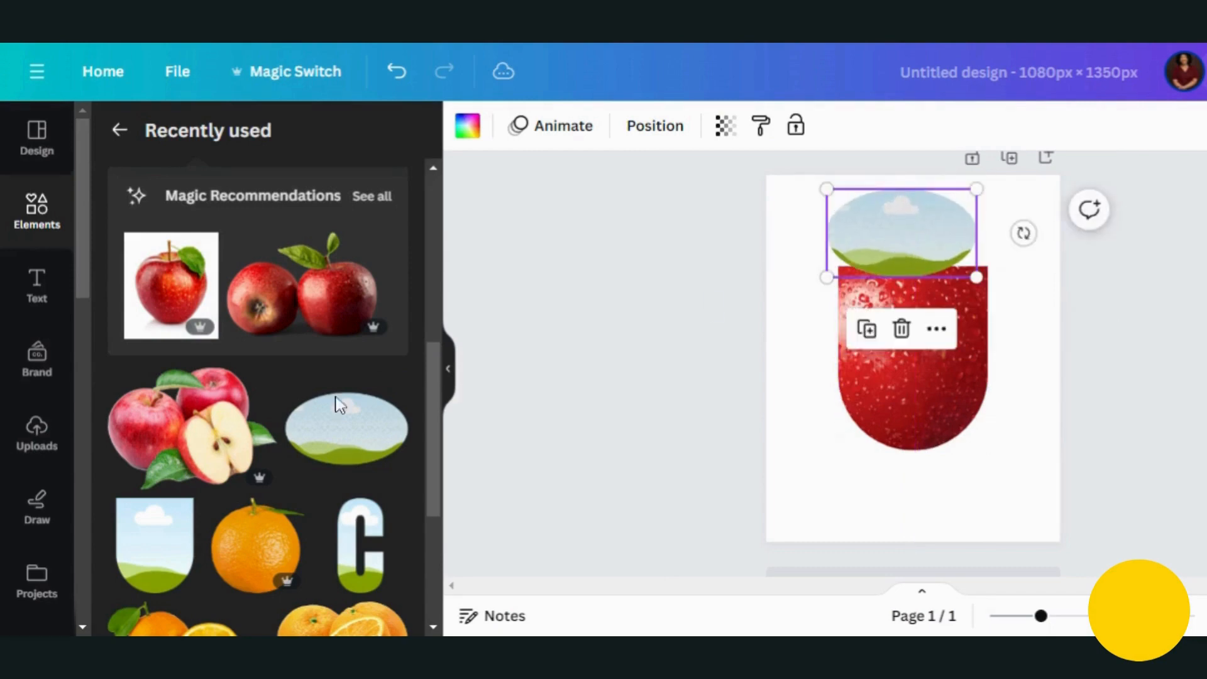
Fill the oval frame with the halved-apple photo, enlarging and shifting its crop until the pale flesh and seeds cover the oval.
{"action": "left_click", "coordinate": [171, 442]}
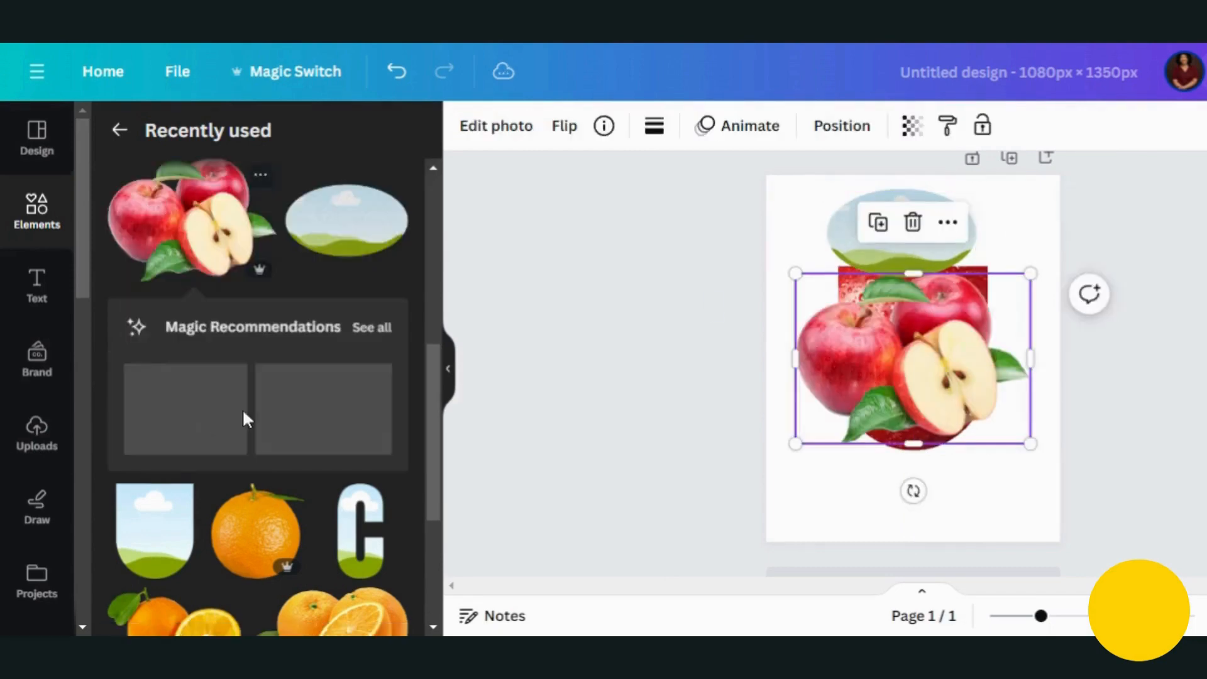
{"action": "left_click_drag", "start_coordinate": [946, 360], "coordinate": [889, 247]}
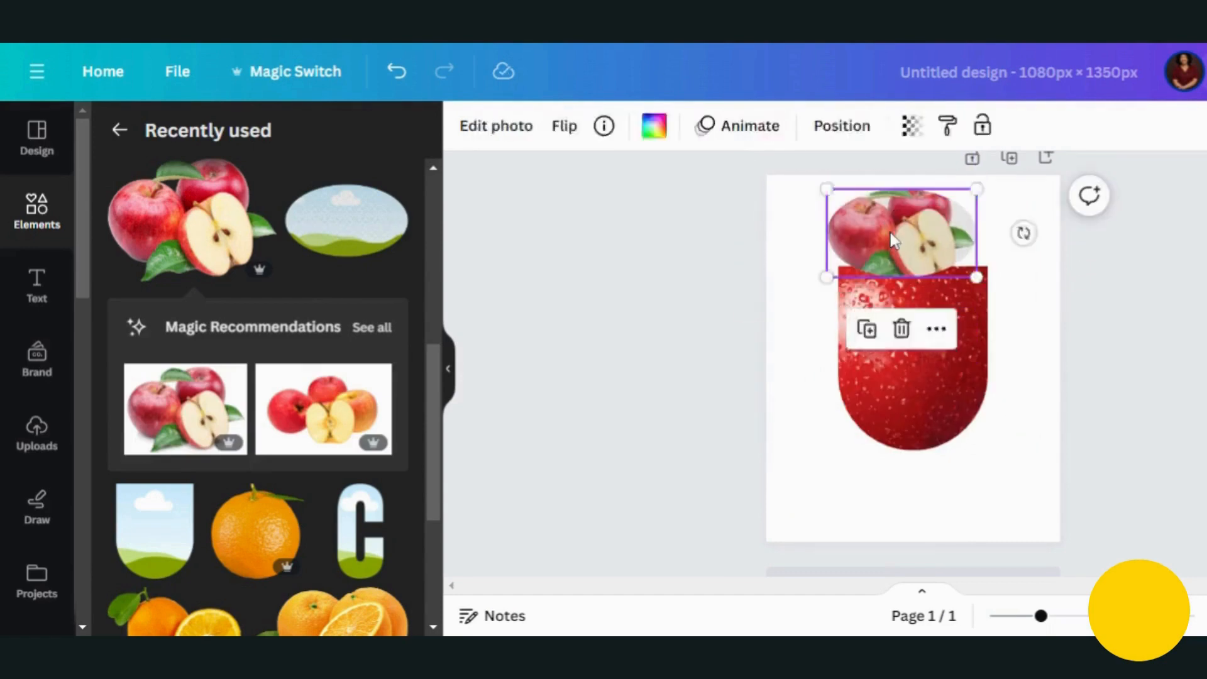
{"action": "double_click", "coordinate": [866, 250]}
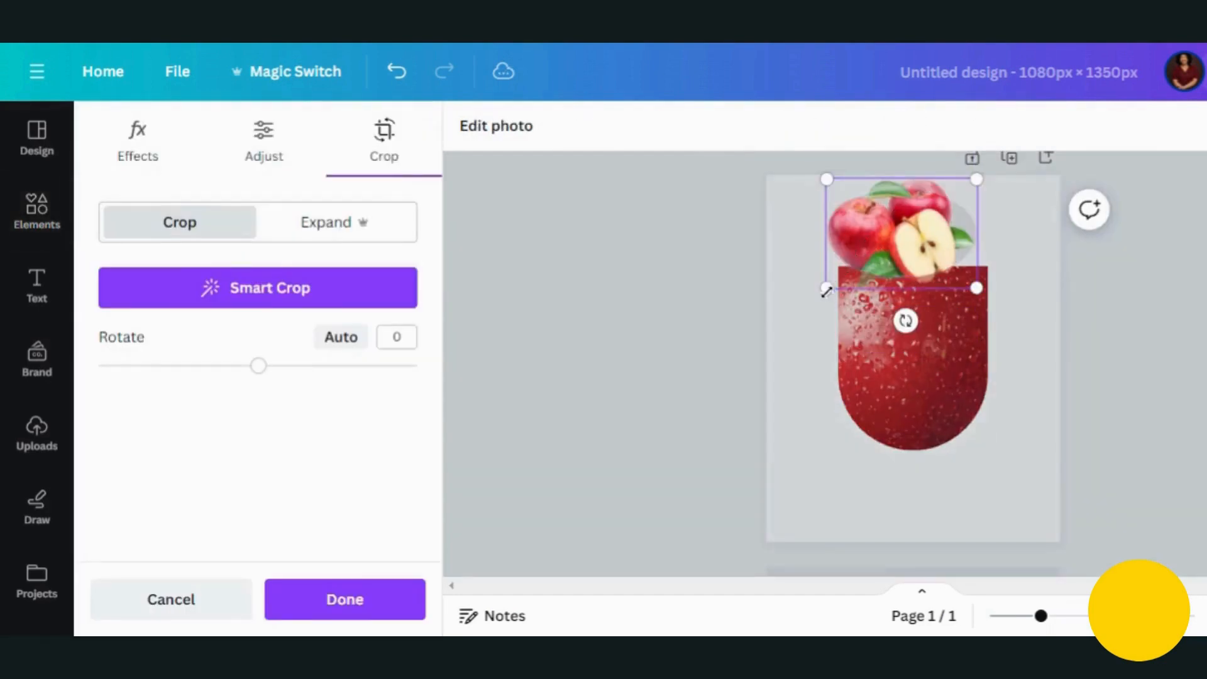
{"action": "left_click_drag", "start_coordinate": [827, 288], "coordinate": [727, 404]}
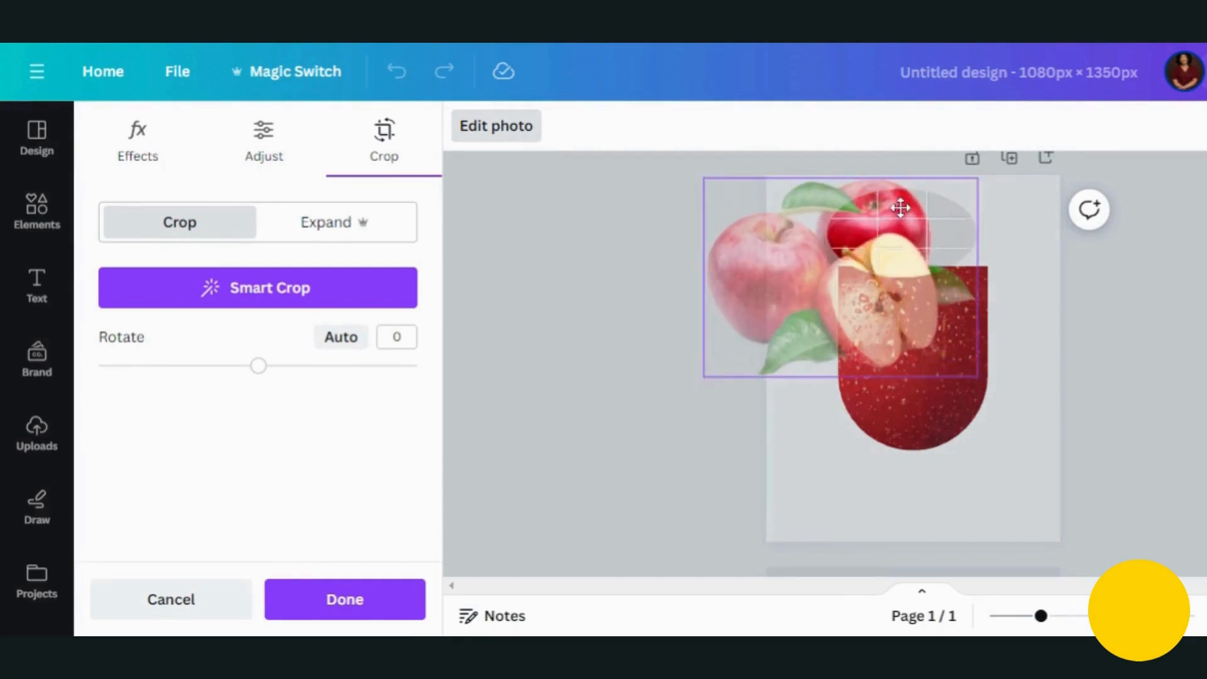
{"action": "left_click_drag", "start_coordinate": [889, 205], "coordinate": [918, 175]}
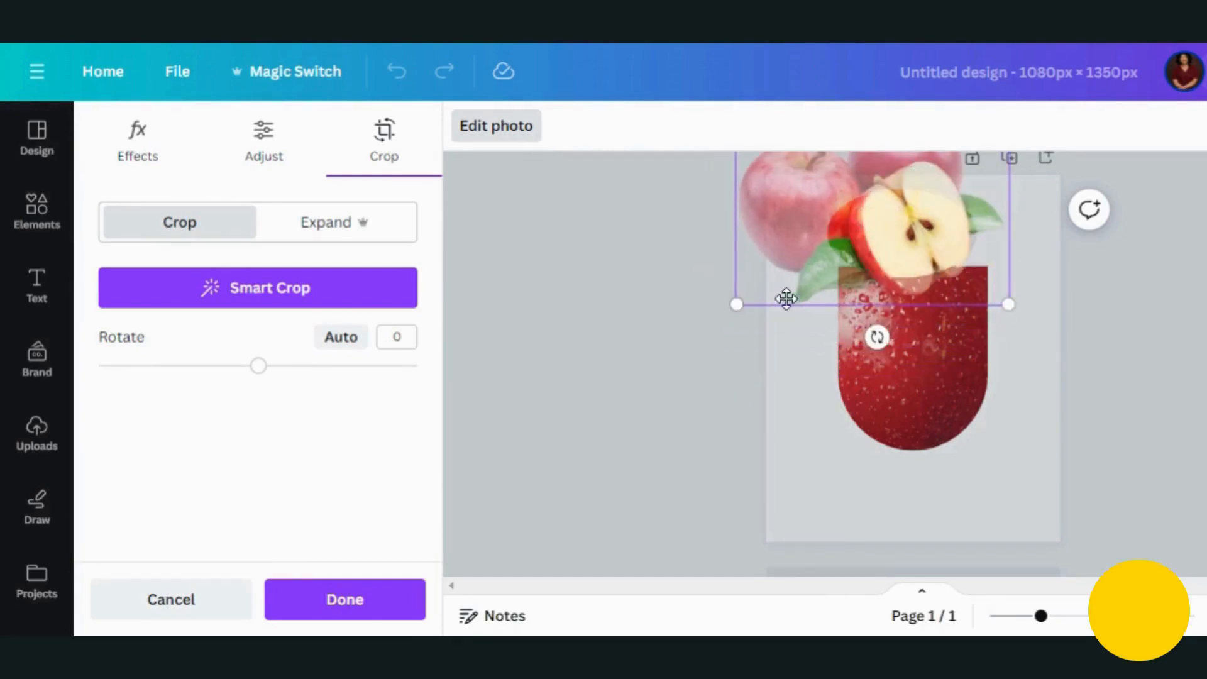
{"action": "left_click_drag", "start_coordinate": [701, 327], "coordinate": [610, 394]}
{"action": "left_click_drag", "start_coordinate": [857, 283], "coordinate": [712, 239]}
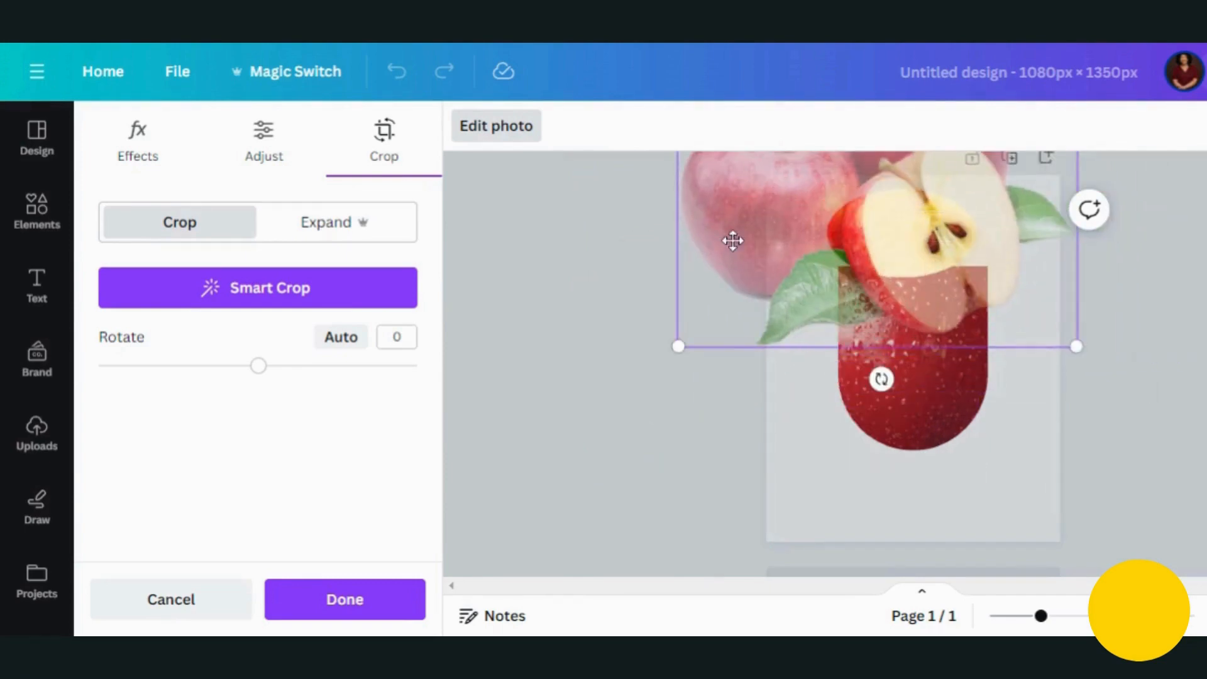
{"action": "left_click_drag", "start_coordinate": [881, 248], "coordinate": [851, 248]}
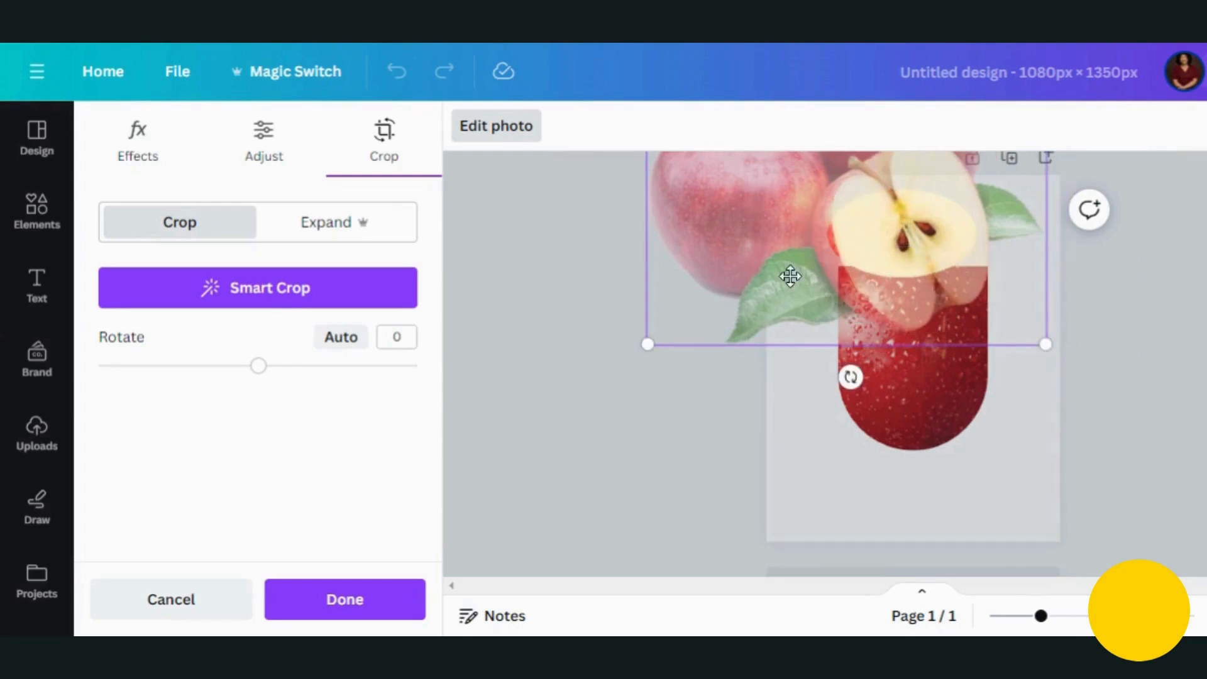
{"action": "left_click_drag", "start_coordinate": [648, 345], "coordinate": [616, 368]}
{"action": "left_click_drag", "start_coordinate": [903, 225], "coordinate": [898, 219]}
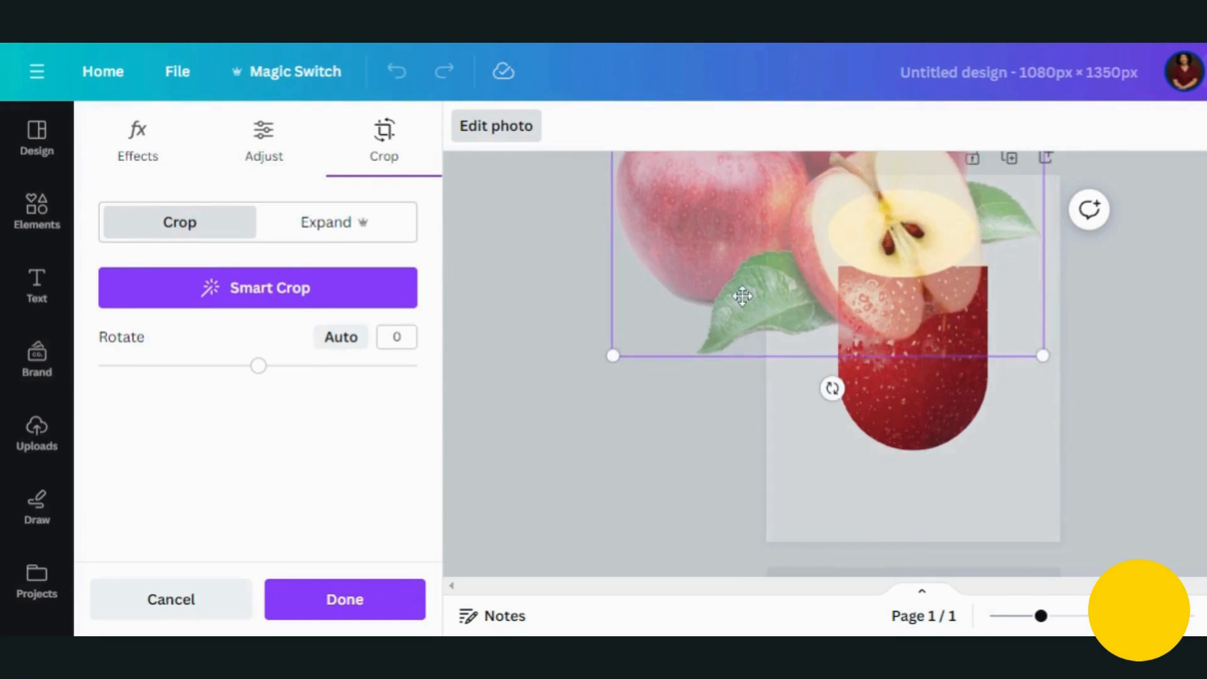
{"action": "left_click", "coordinate": [343, 607]}
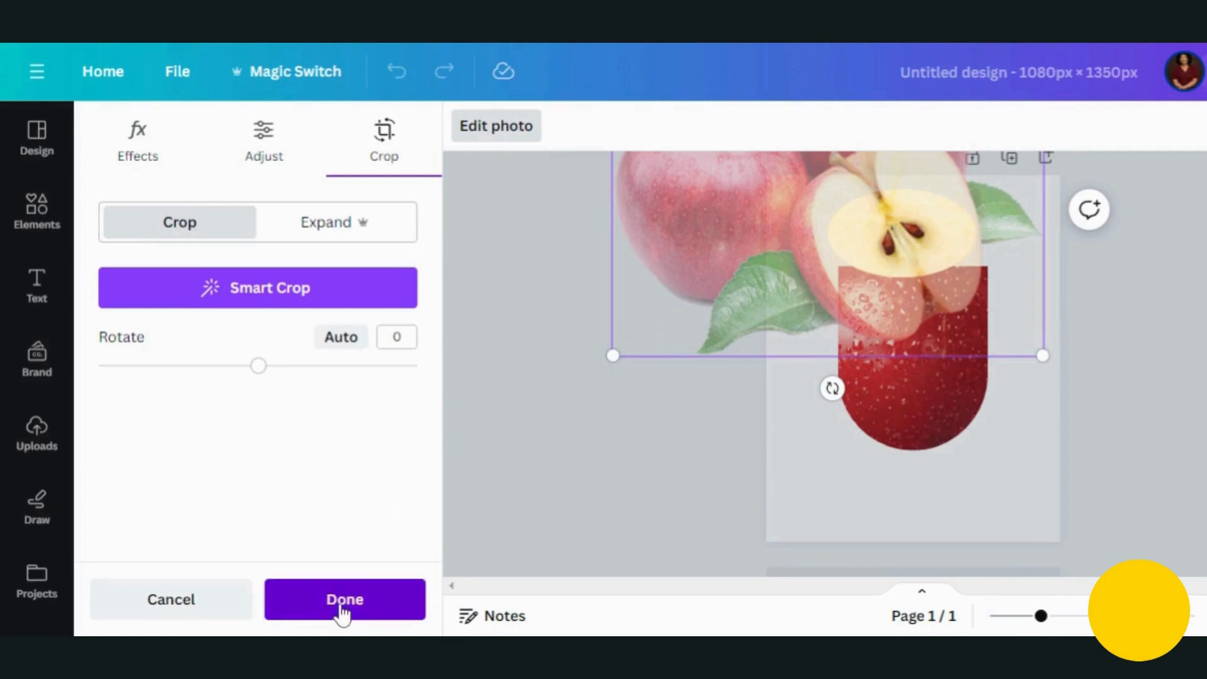
Lower the apple-flesh oval onto the flat upper edge of the arch, aligning both shapes at the same width.
{"action": "left_click_drag", "start_coordinate": [911, 234], "coordinate": [918, 261]}
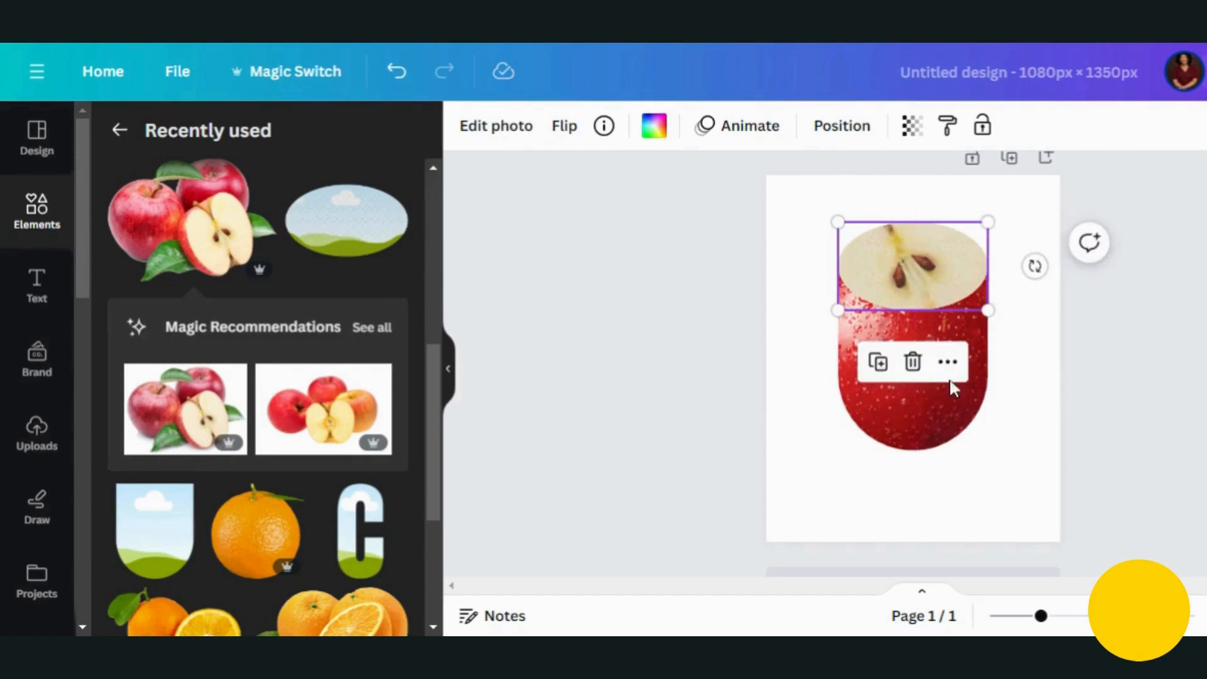
{"action": "left_click", "coordinate": [997, 476]}
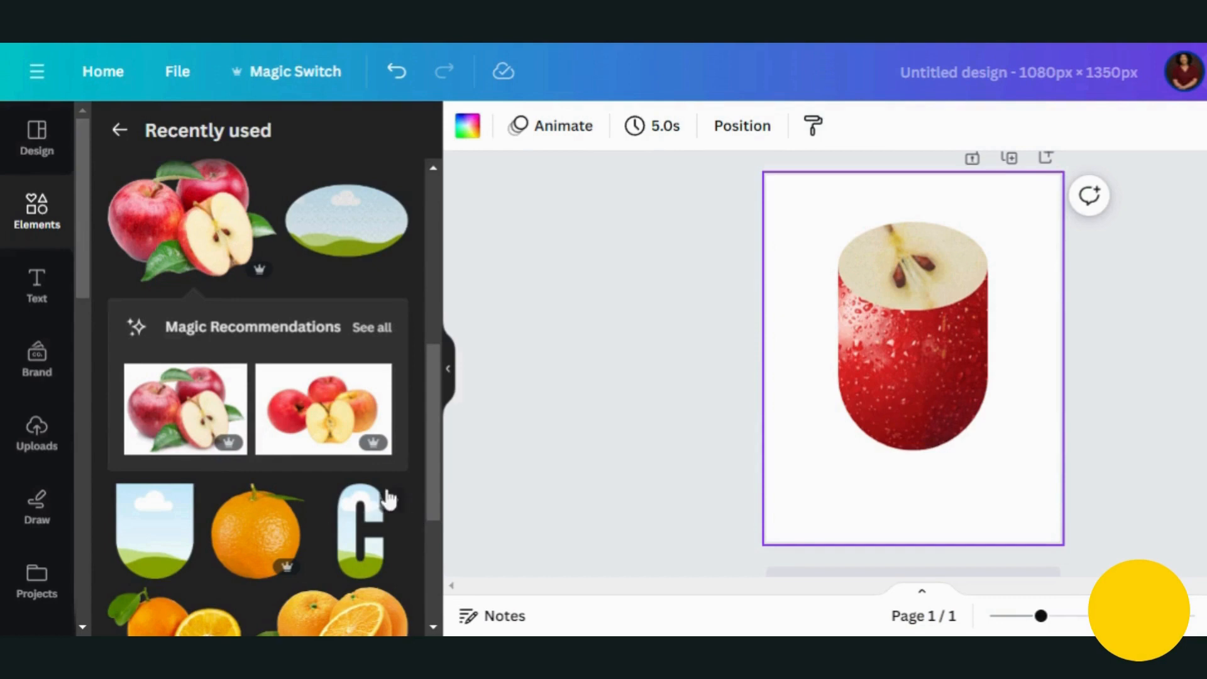
Add the Capital C Tropikal Letter Frame from the recently used elements to the page.
{"action": "left_click_drag", "start_coordinate": [434, 511], "coordinate": [432, 412]}
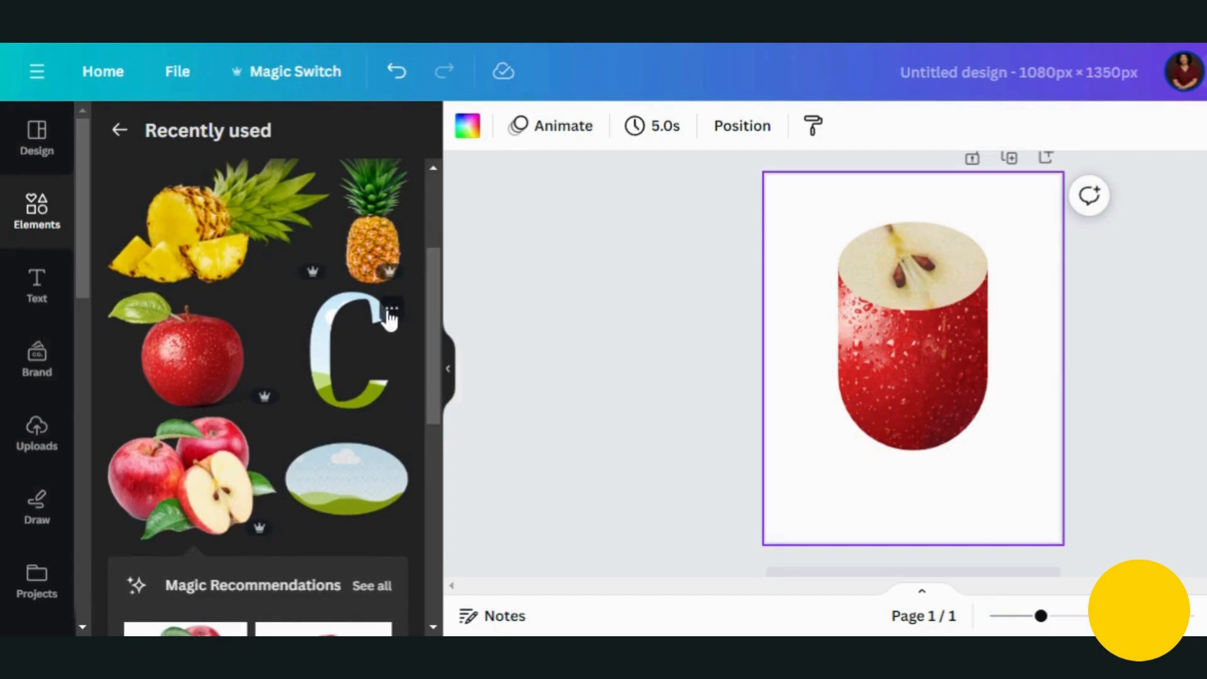
{"action": "left_click", "coordinate": [390, 312]}
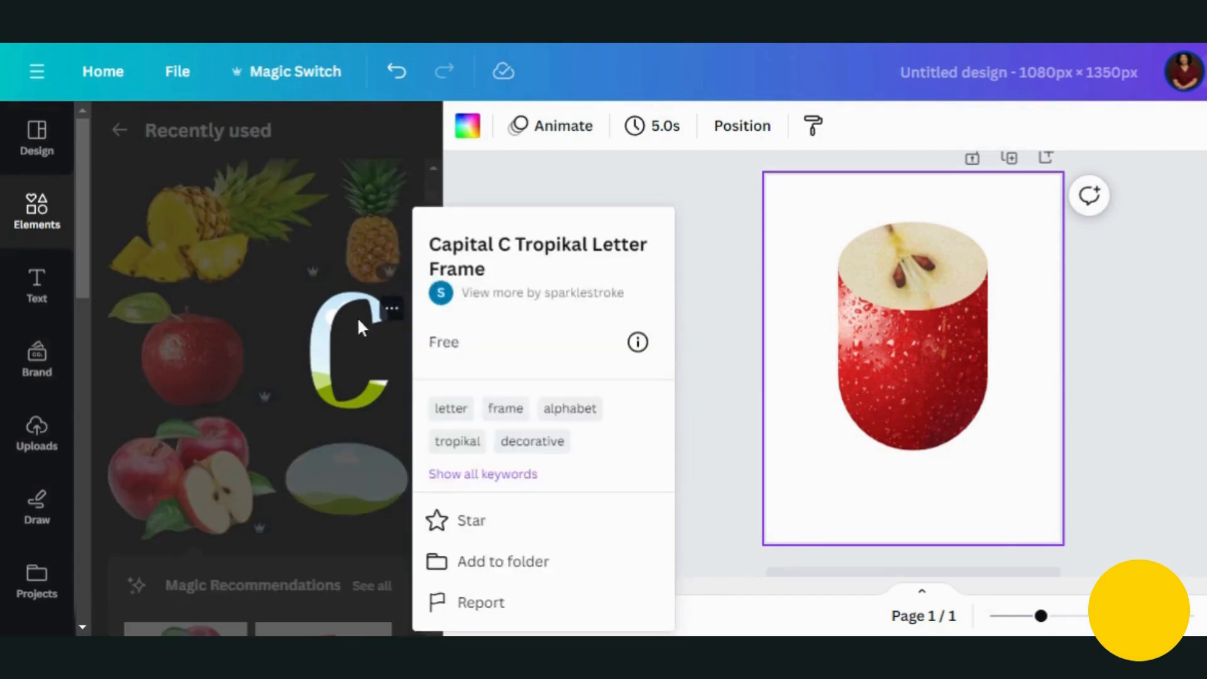
{"action": "left_click", "coordinate": [323, 328]}
{"action": "left_click", "coordinate": [323, 327]}
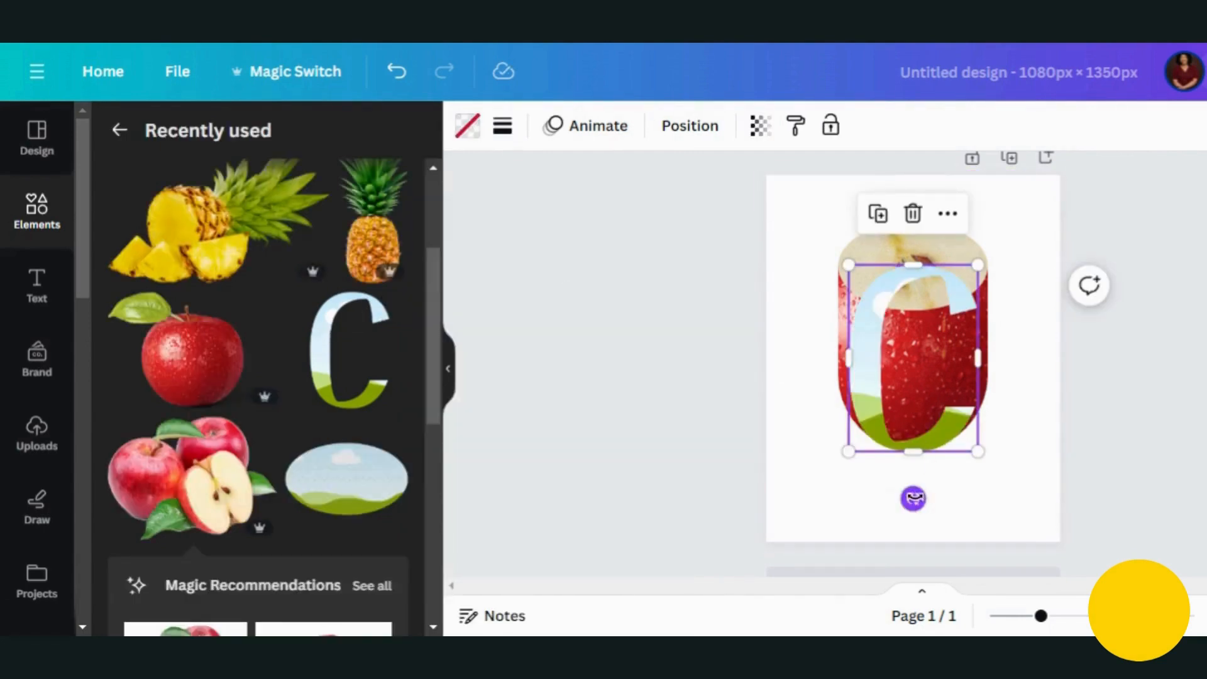
Turn the C frame upside down and fill it with the whole red apple photo, enlarging and shifting its crop until skin covers the letter.
{"action": "left_click_drag", "start_coordinate": [851, 452], "coordinate": [915, 281]}
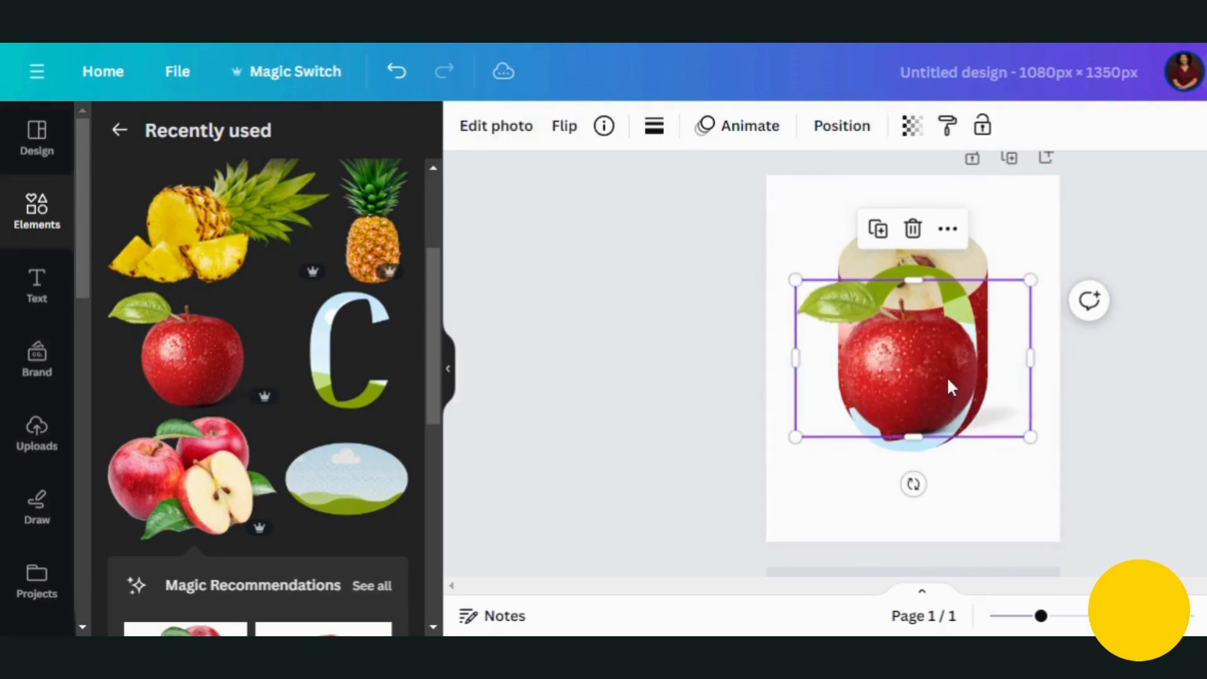
{"action": "left_click_drag", "start_coordinate": [960, 371], "coordinate": [966, 368]}
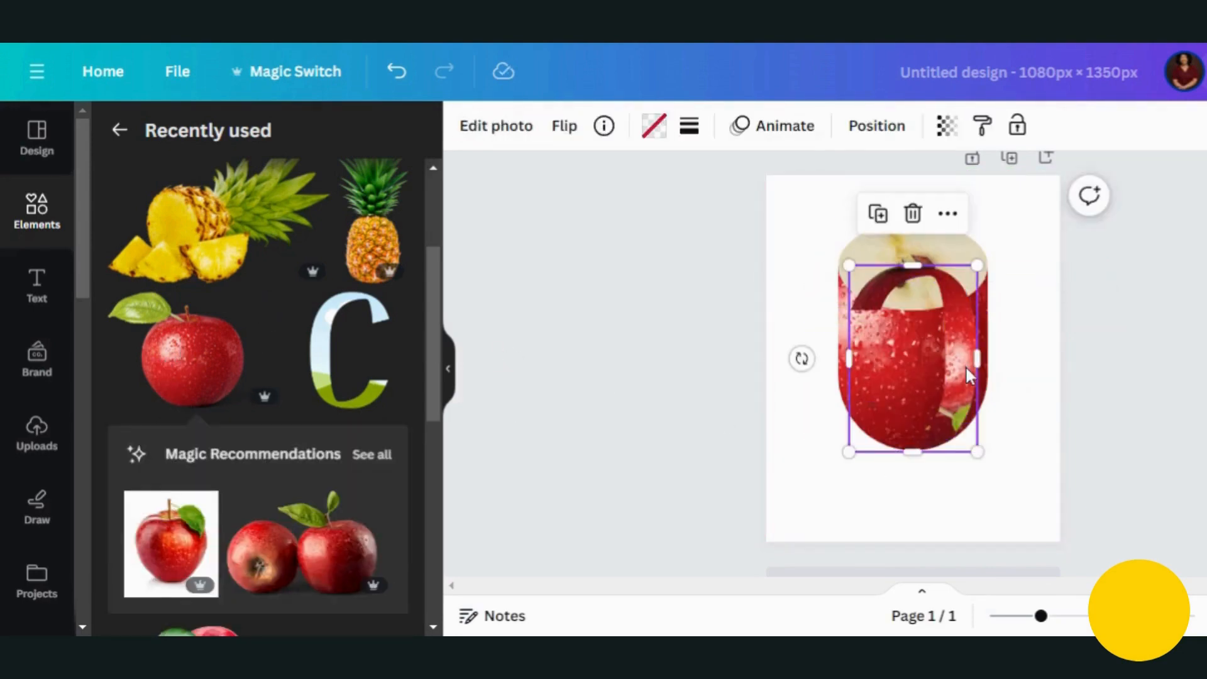
{"action": "double_click", "coordinate": [849, 451]}
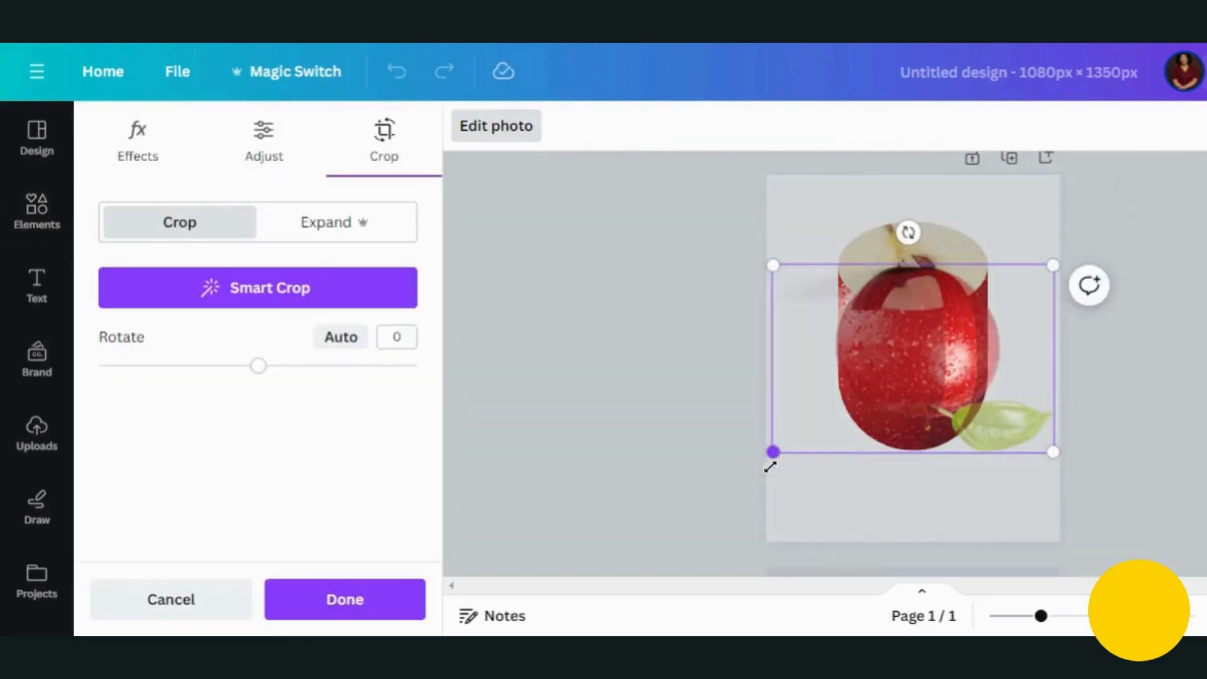
{"action": "left_click_drag", "start_coordinate": [758, 466], "coordinate": [660, 598]}
{"action": "left_click_drag", "start_coordinate": [862, 404], "coordinate": [913, 356]}
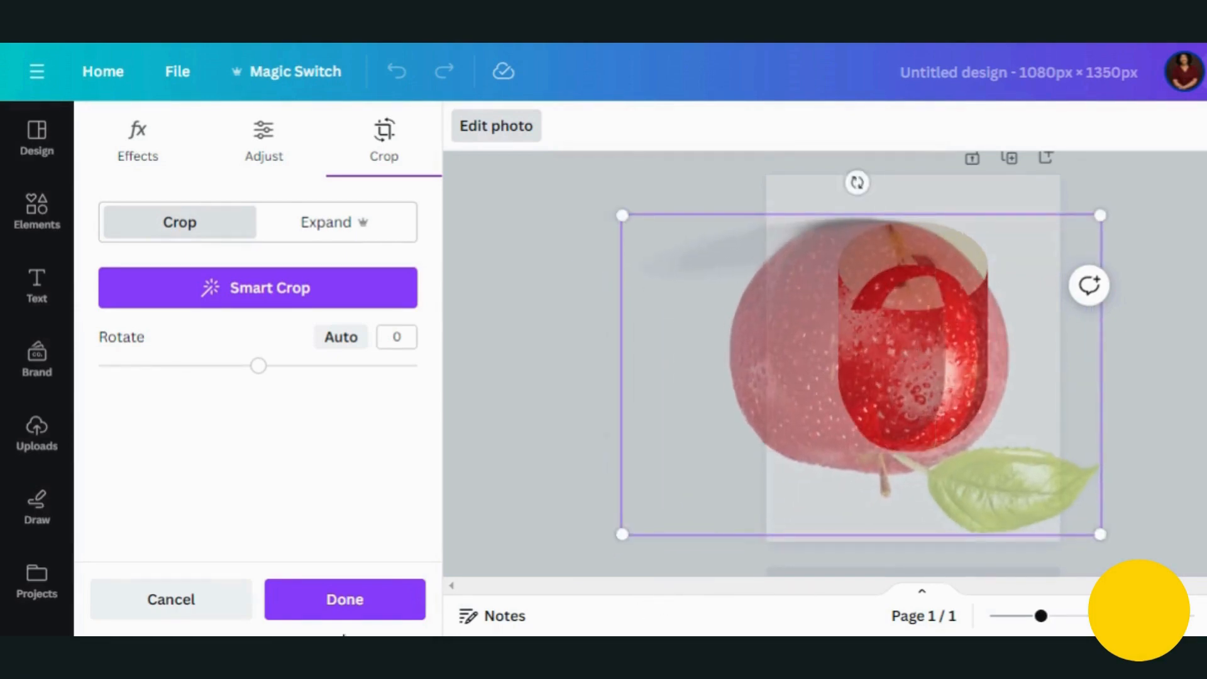
{"action": "left_click", "coordinate": [350, 604]}
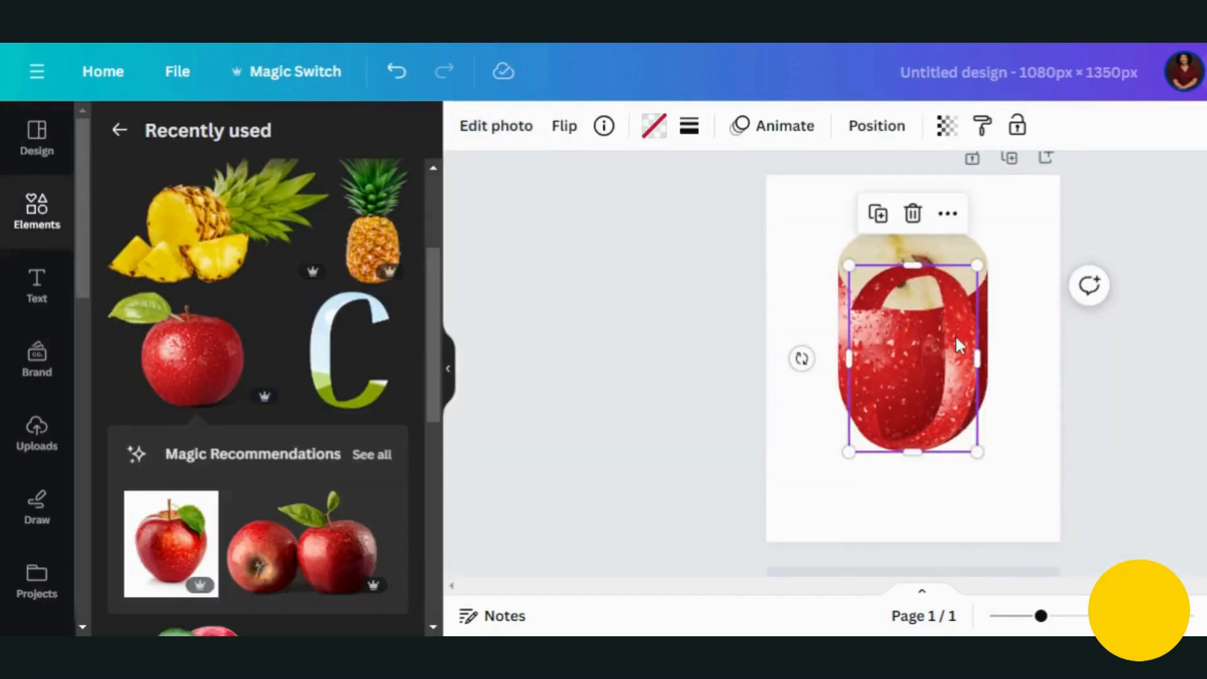
Scale down the apple-skin C and position it as a handle on the cup's right side, behind the cup body.
{"action": "left_click_drag", "start_coordinate": [960, 302], "coordinate": [1020, 348]}
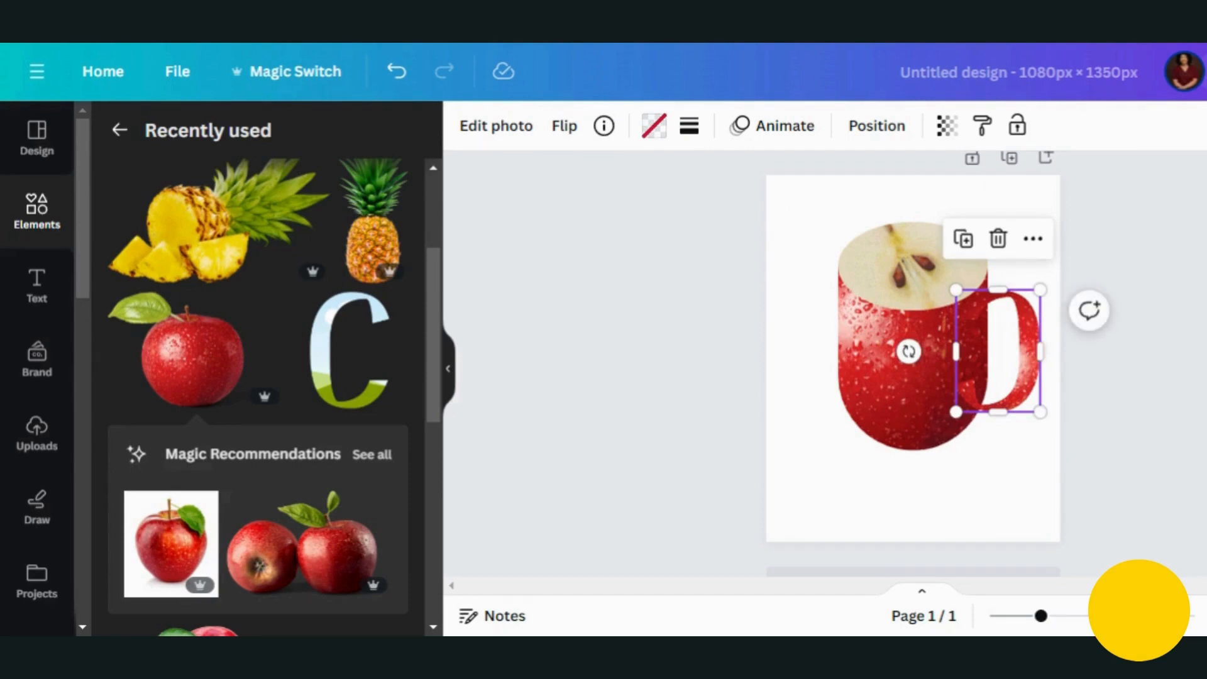
{"action": "left_click_drag", "start_coordinate": [1025, 345], "coordinate": [1015, 331]}
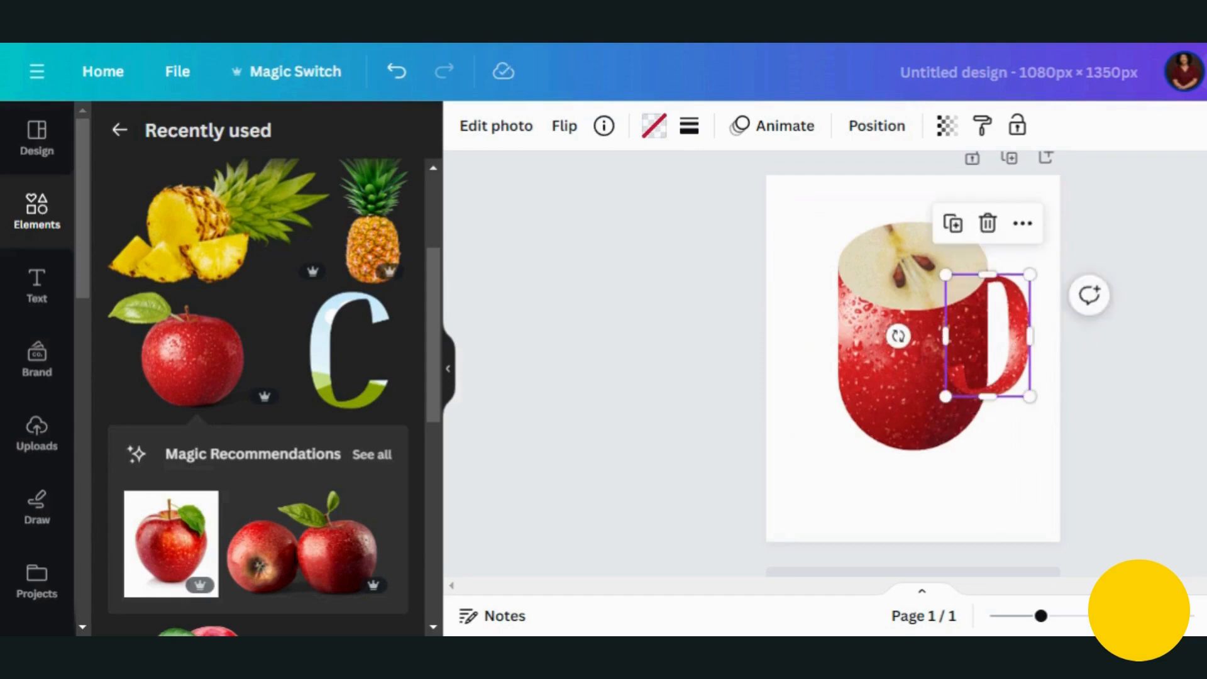
{"action": "key", "text": "ctrl+["}
{"action": "left_click_drag", "start_coordinate": [1014, 333], "coordinate": [1014, 340]}
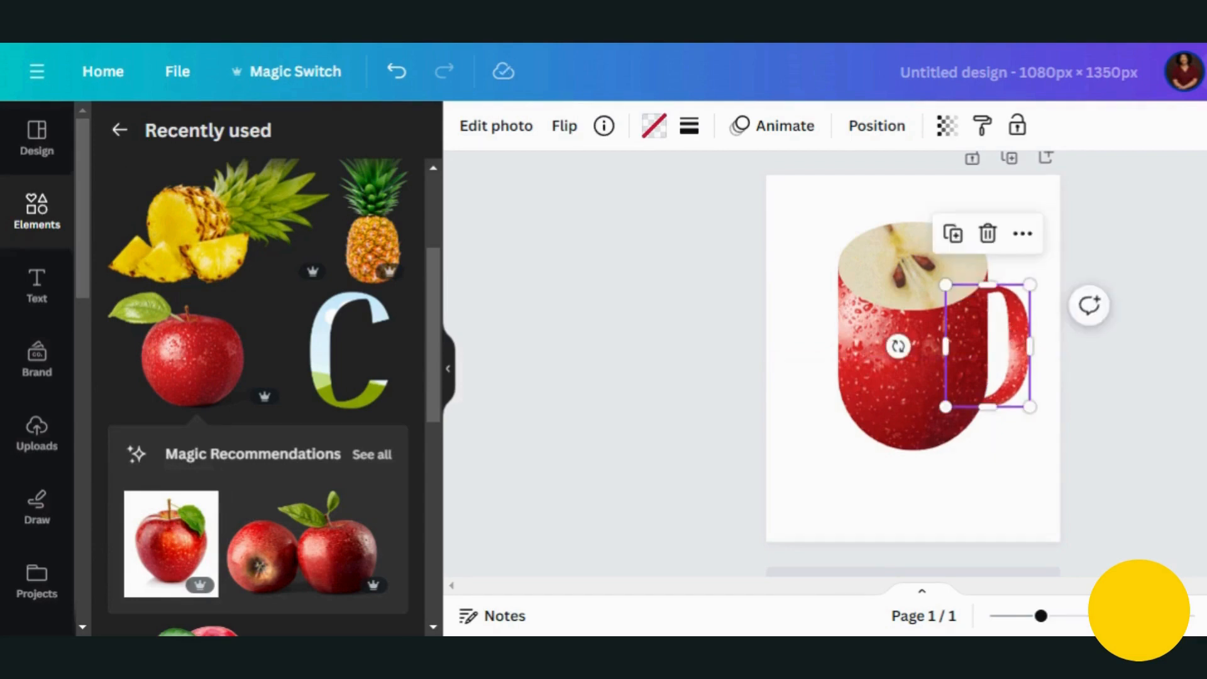
Examine the layer-order options available for the cup handle.
{"action": "right_click", "coordinate": [1018, 350]}
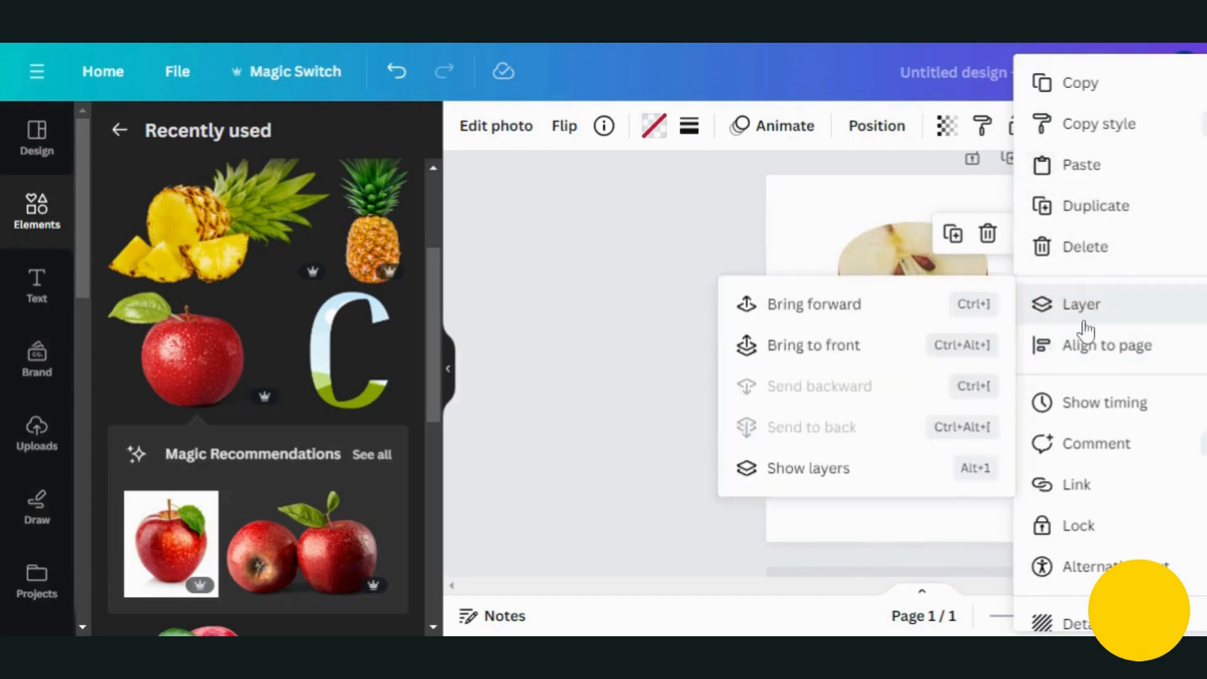
{"action": "mouse_move", "coordinate": [1097, 310]}
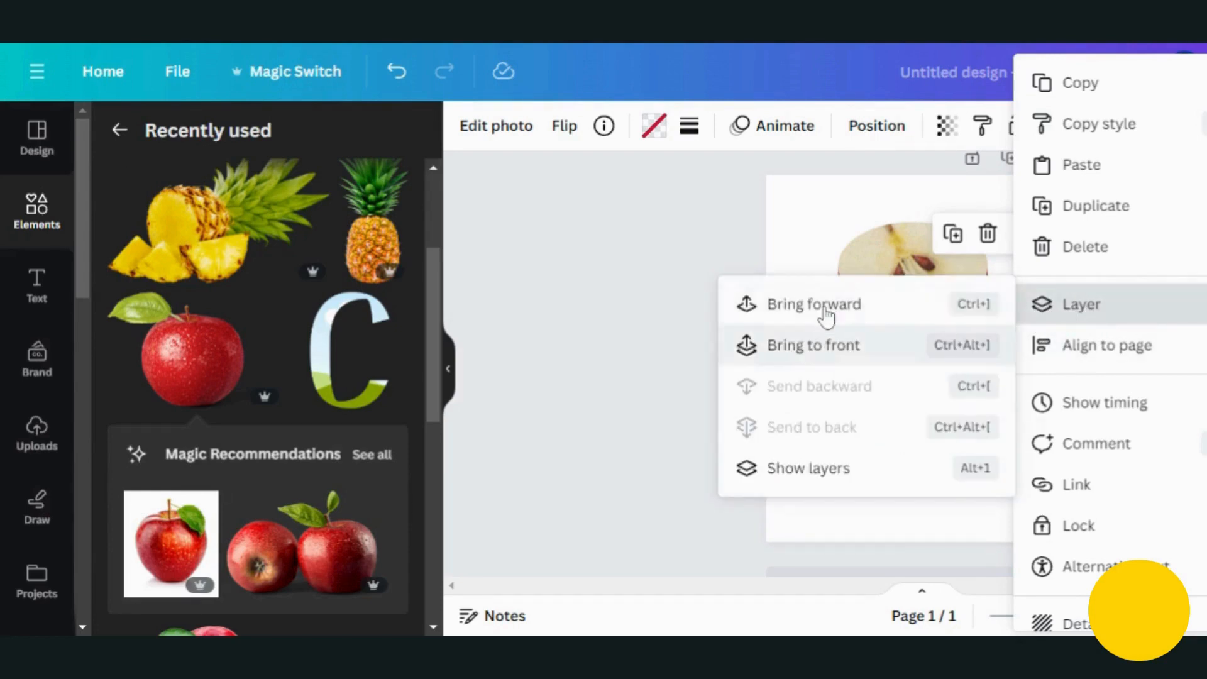
{"action": "left_click", "coordinate": [948, 306]}
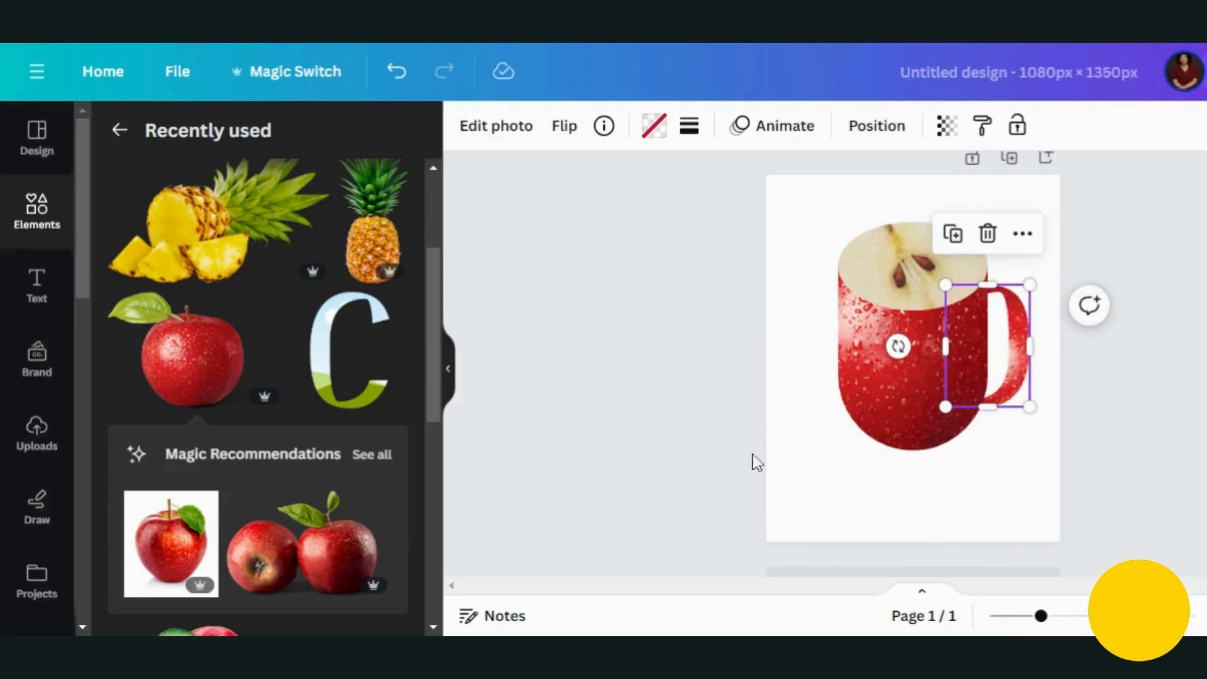
Duplicate the apple cup page and add the whole pineapple photo from the recently used elements to the copy.
{"action": "left_click", "coordinate": [852, 488]}
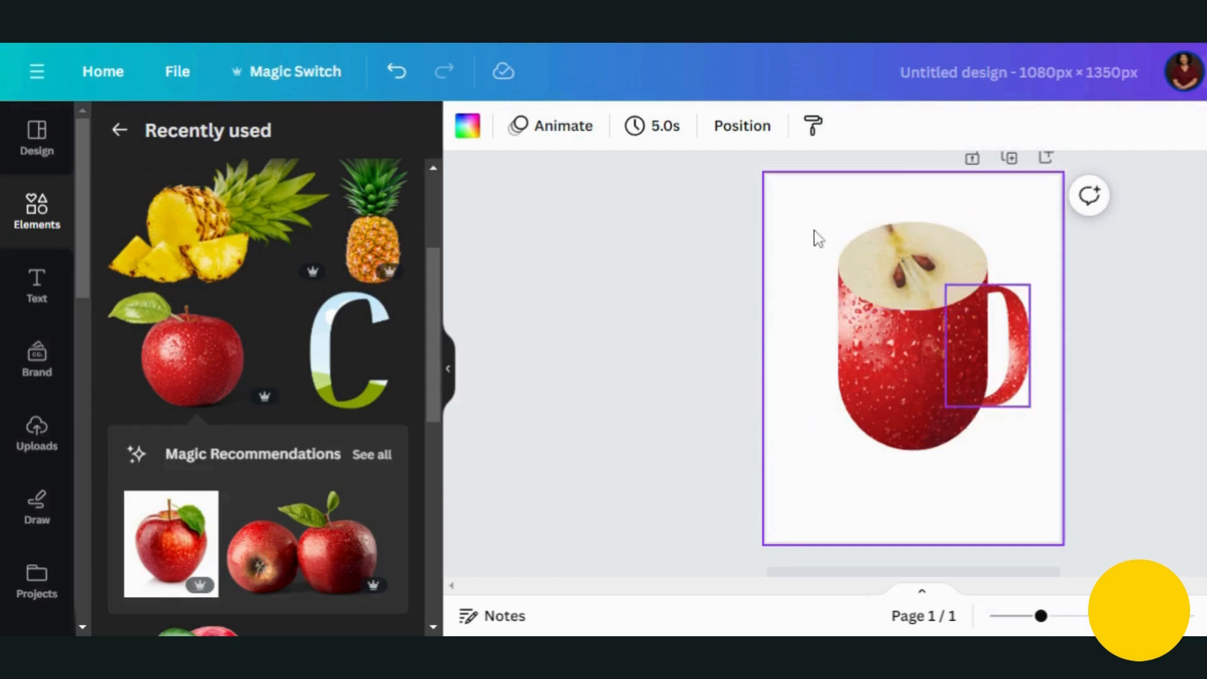
{"action": "left_click", "coordinate": [1011, 159]}
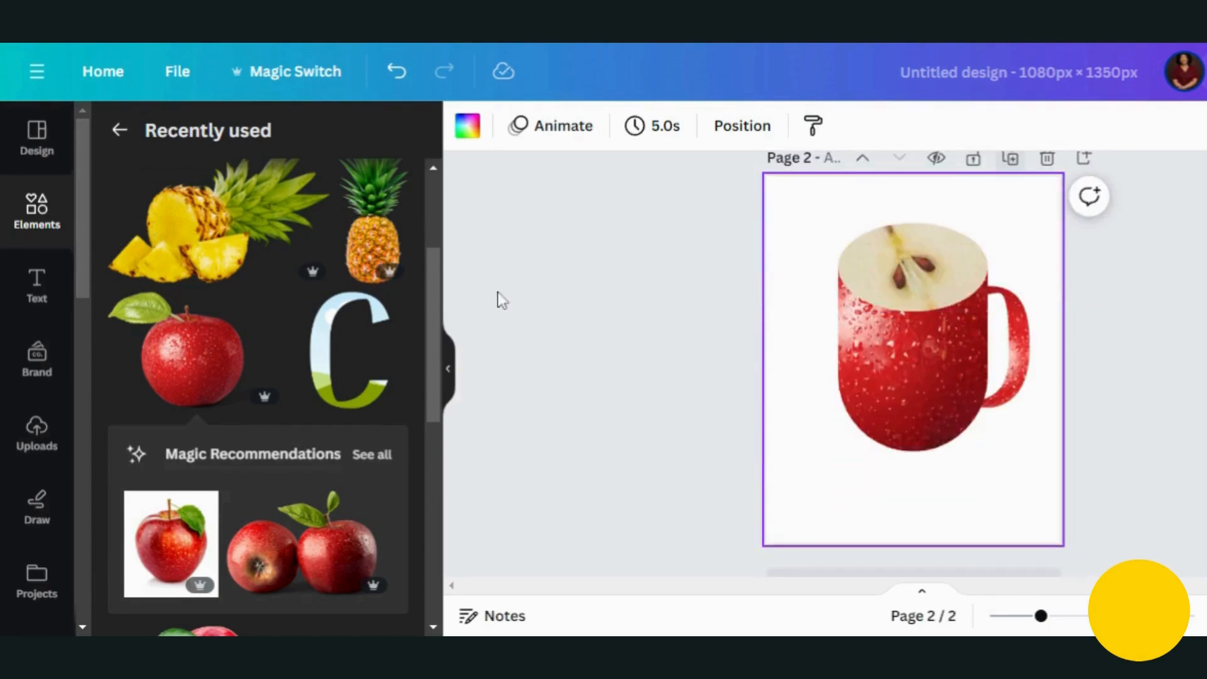
{"action": "left_click", "coordinate": [366, 238]}
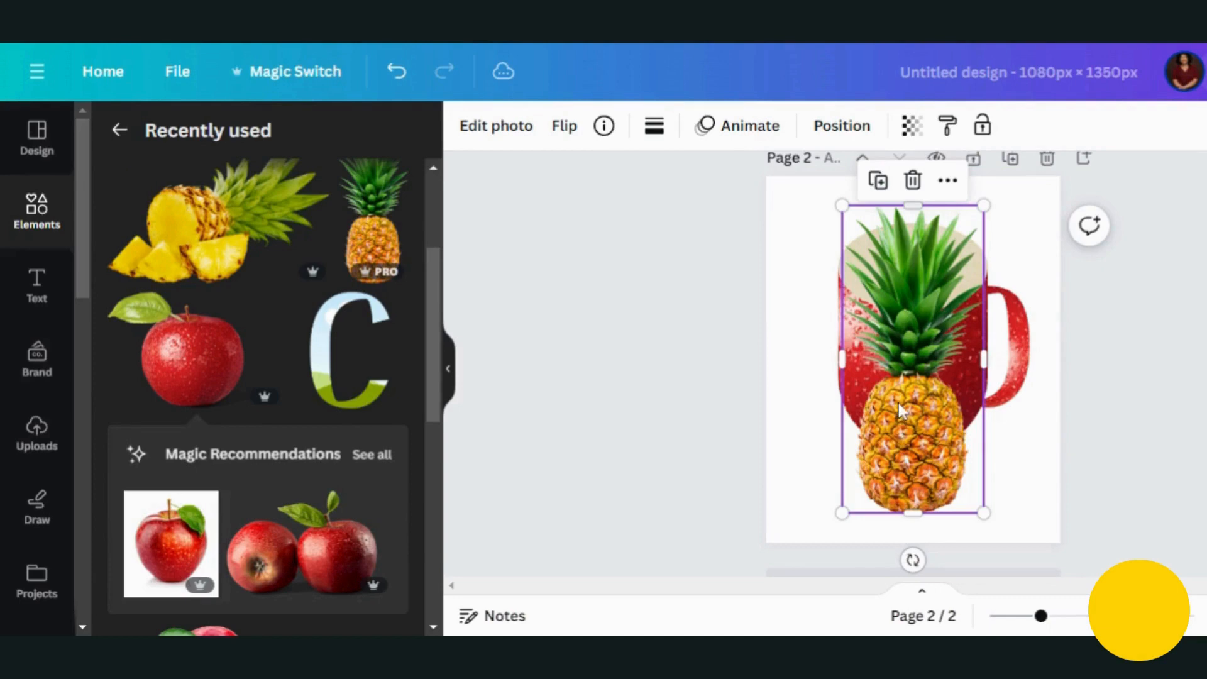
{"action": "left_click_drag", "start_coordinate": [915, 343], "coordinate": [915, 341]}
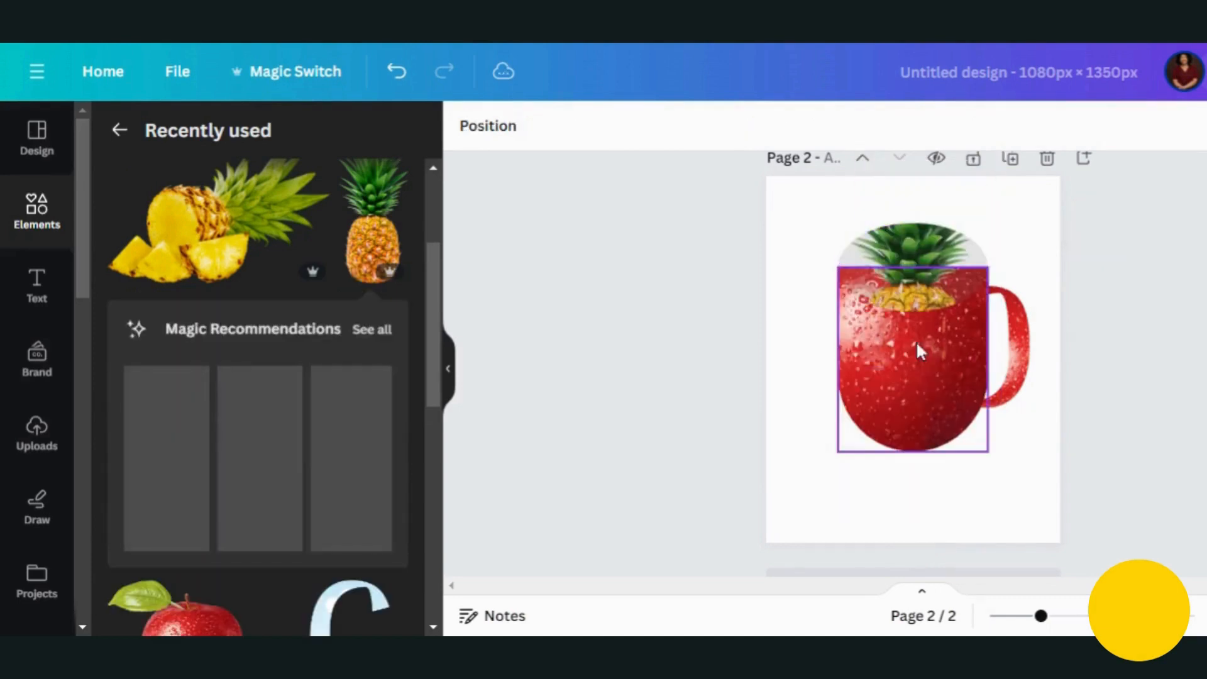
{"action": "left_click", "coordinate": [920, 288]}
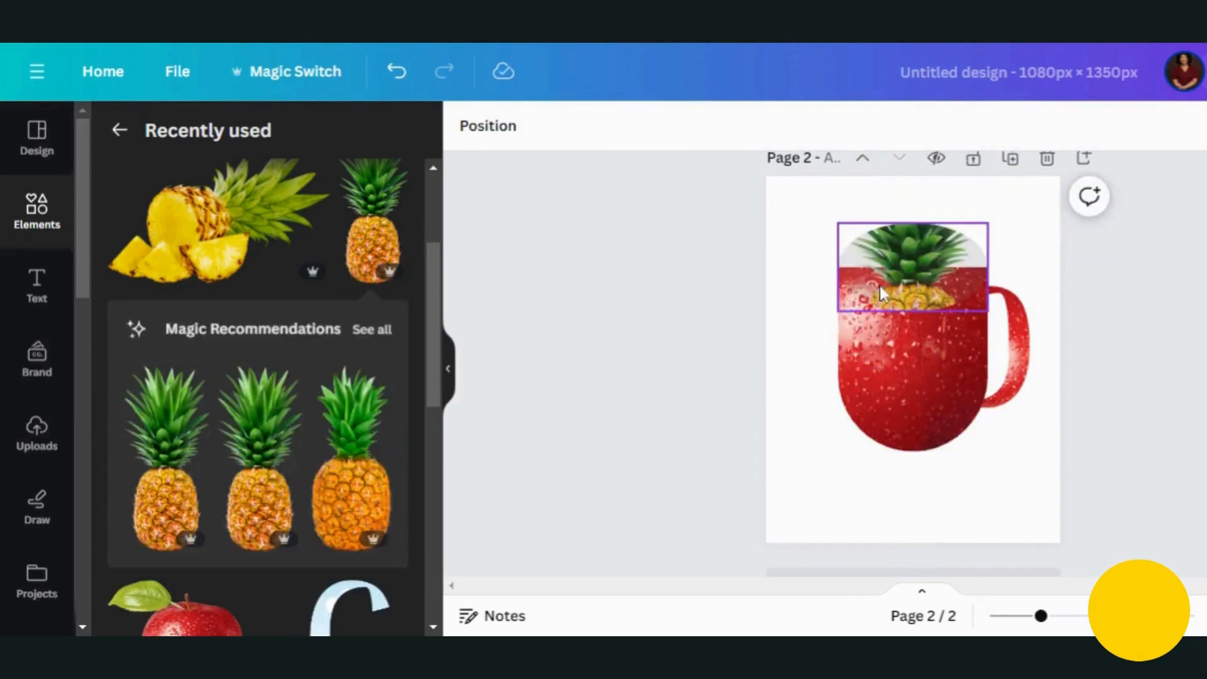
{"action": "left_click", "coordinate": [782, 269]}
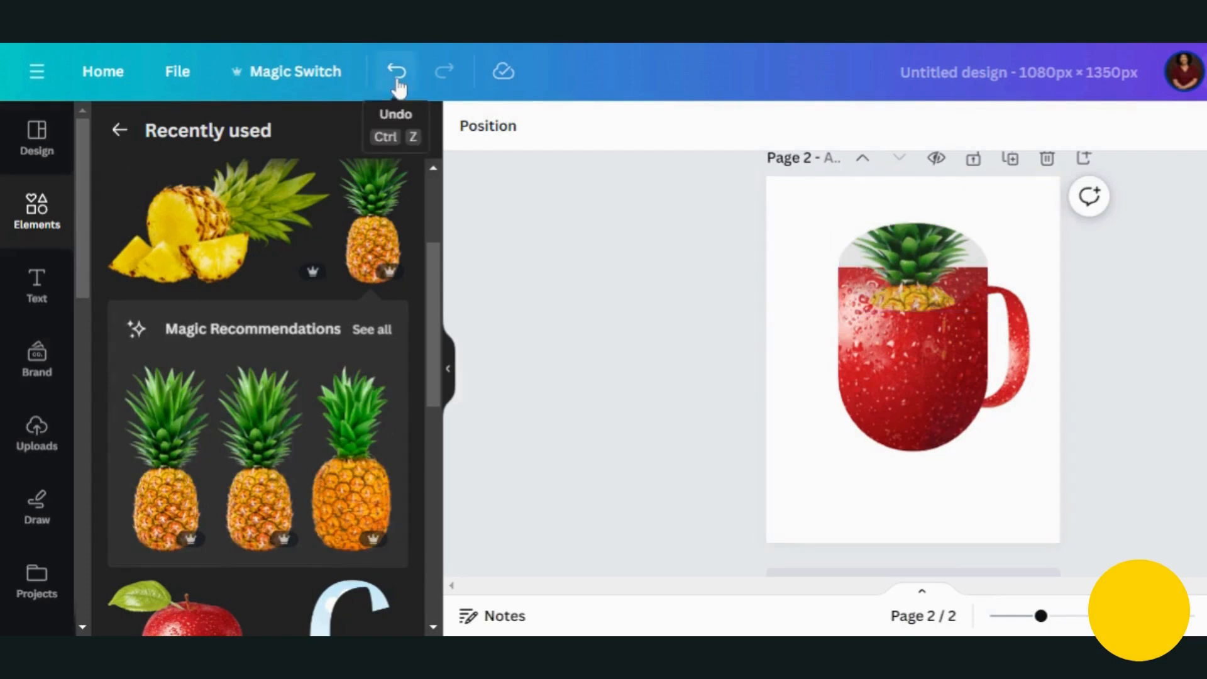
{"action": "left_click", "coordinate": [397, 71]}
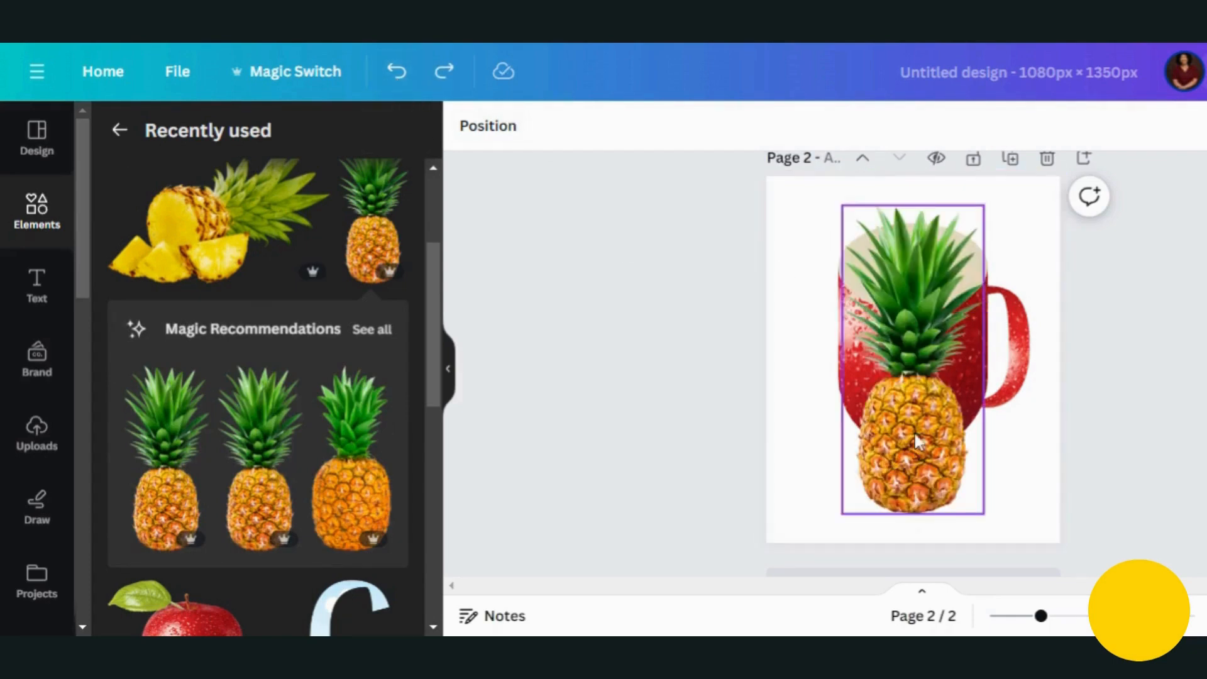
Replace the cup body's fill with the whole pineapple photo, enlarging and shifting its crop until the rind covers the arch frame.
{"action": "left_click_drag", "start_coordinate": [914, 444], "coordinate": [918, 413]}
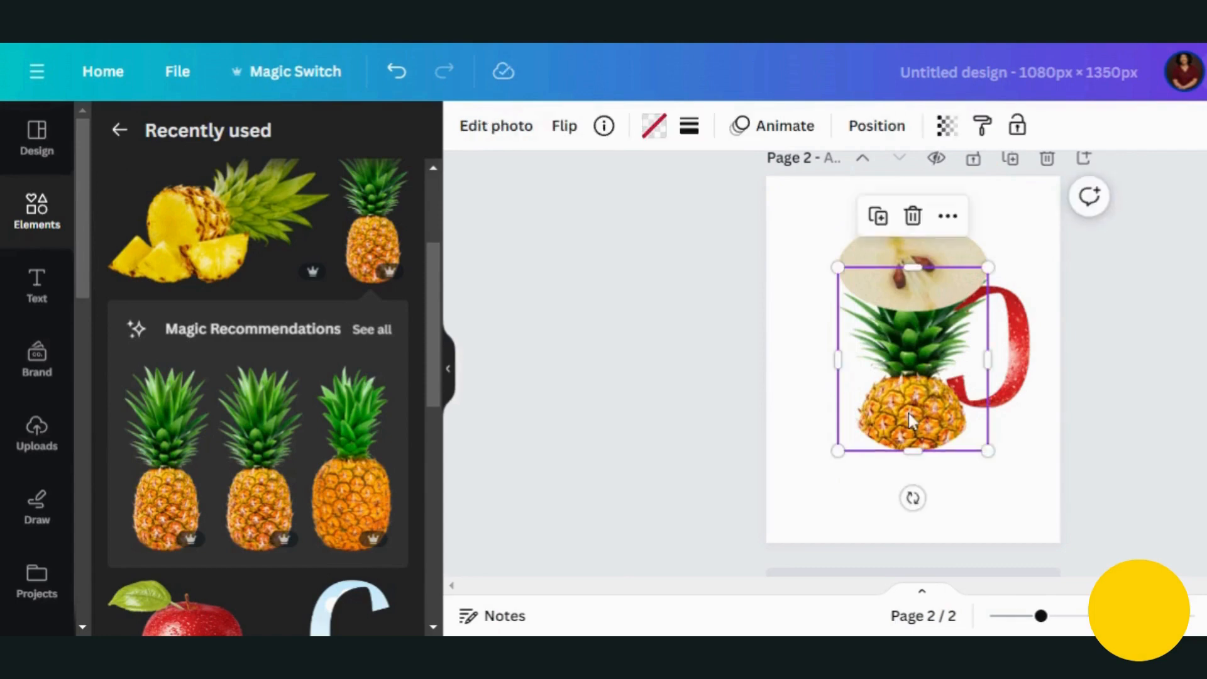
{"action": "double_click", "coordinate": [973, 270]}
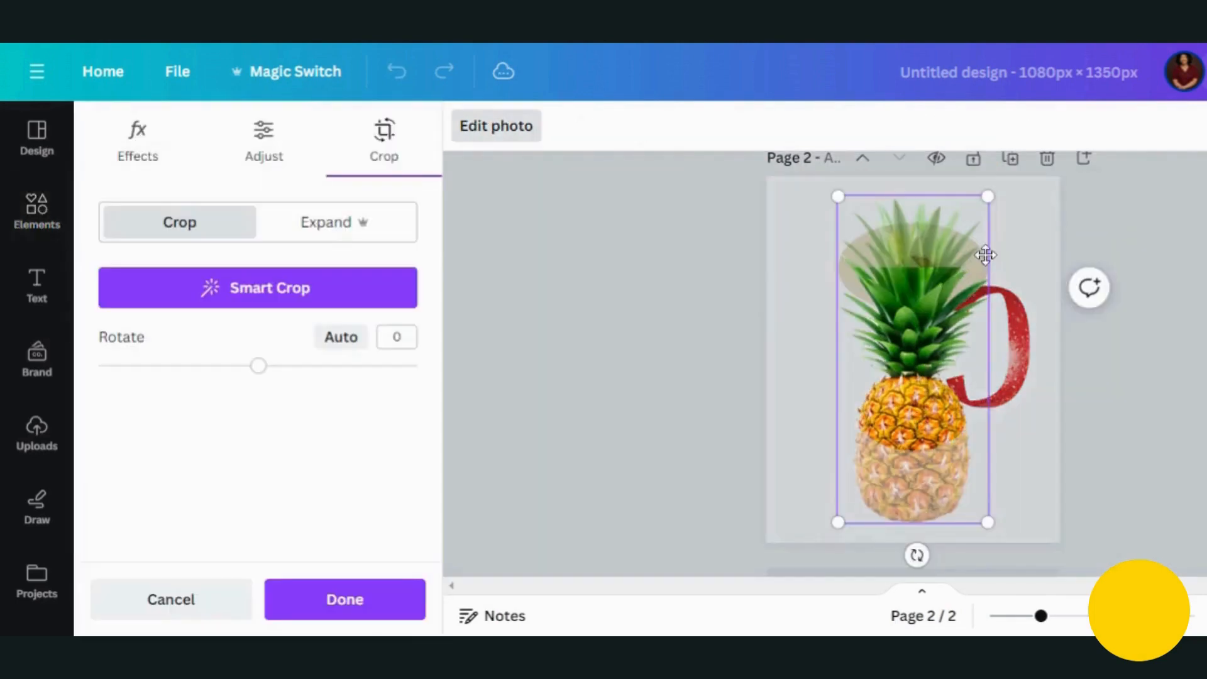
{"action": "left_click_drag", "start_coordinate": [816, 540], "coordinate": [761, 574]}
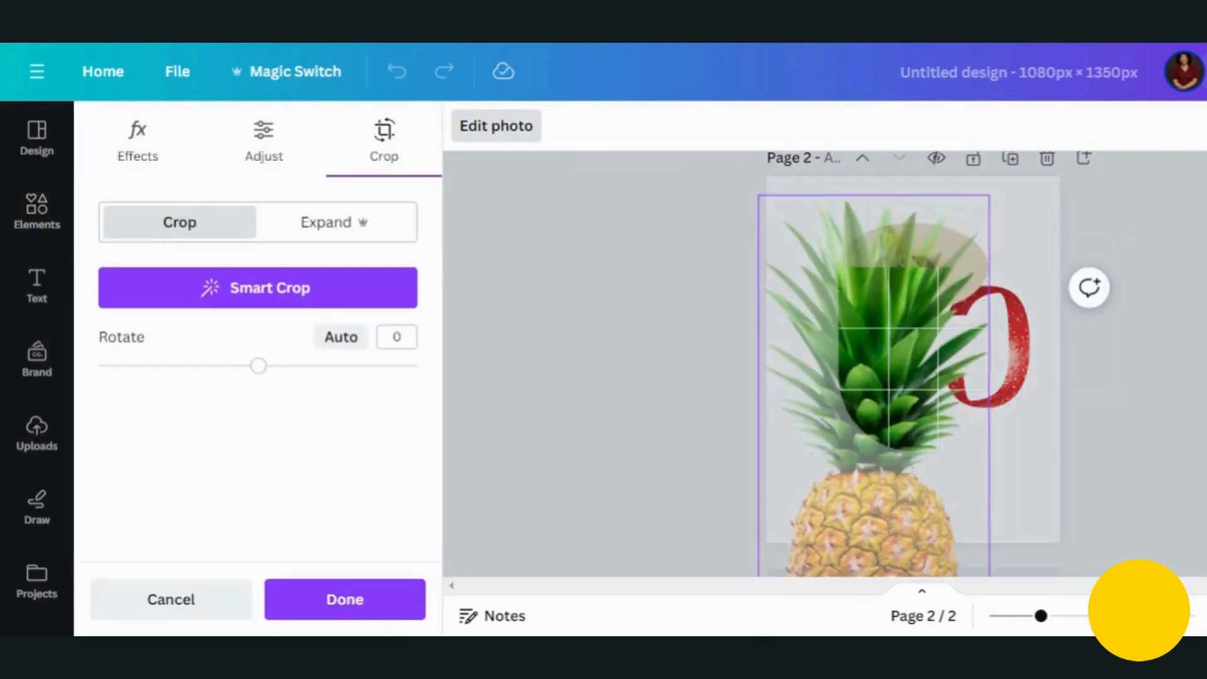
{"action": "left_click_drag", "start_coordinate": [855, 487], "coordinate": [899, 269]}
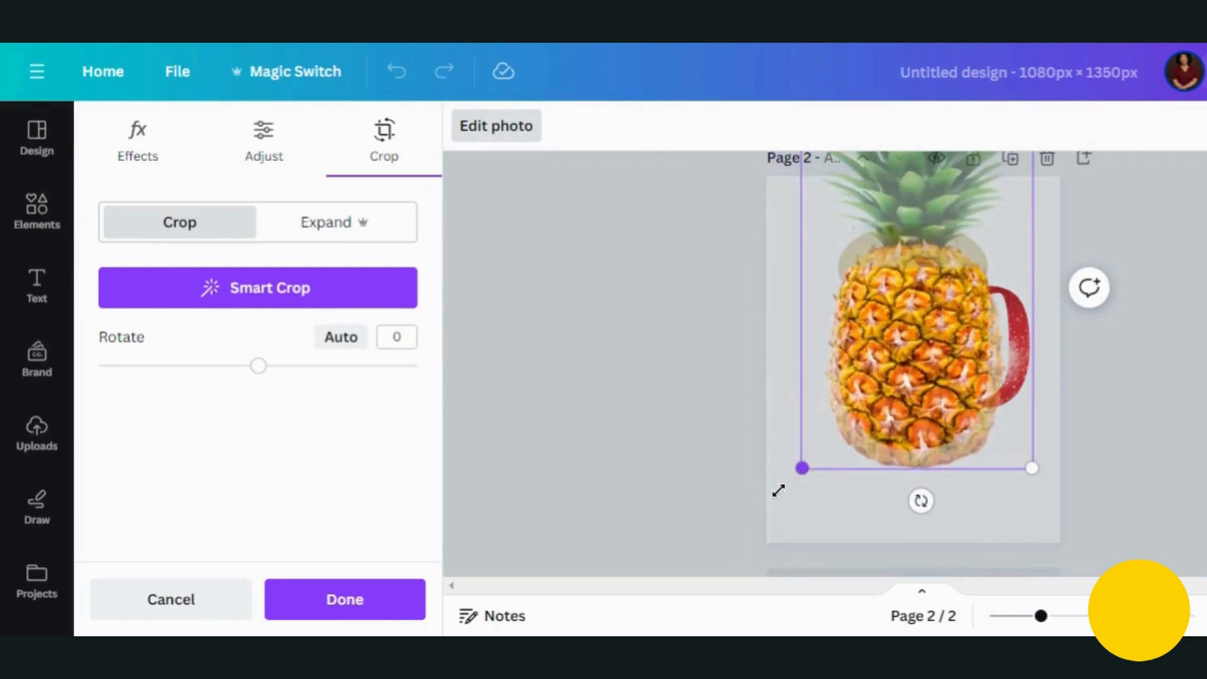
{"action": "left_click_drag", "start_coordinate": [778, 491], "coordinate": [771, 537]}
{"action": "left_click_drag", "start_coordinate": [951, 266], "coordinate": [974, 276]}
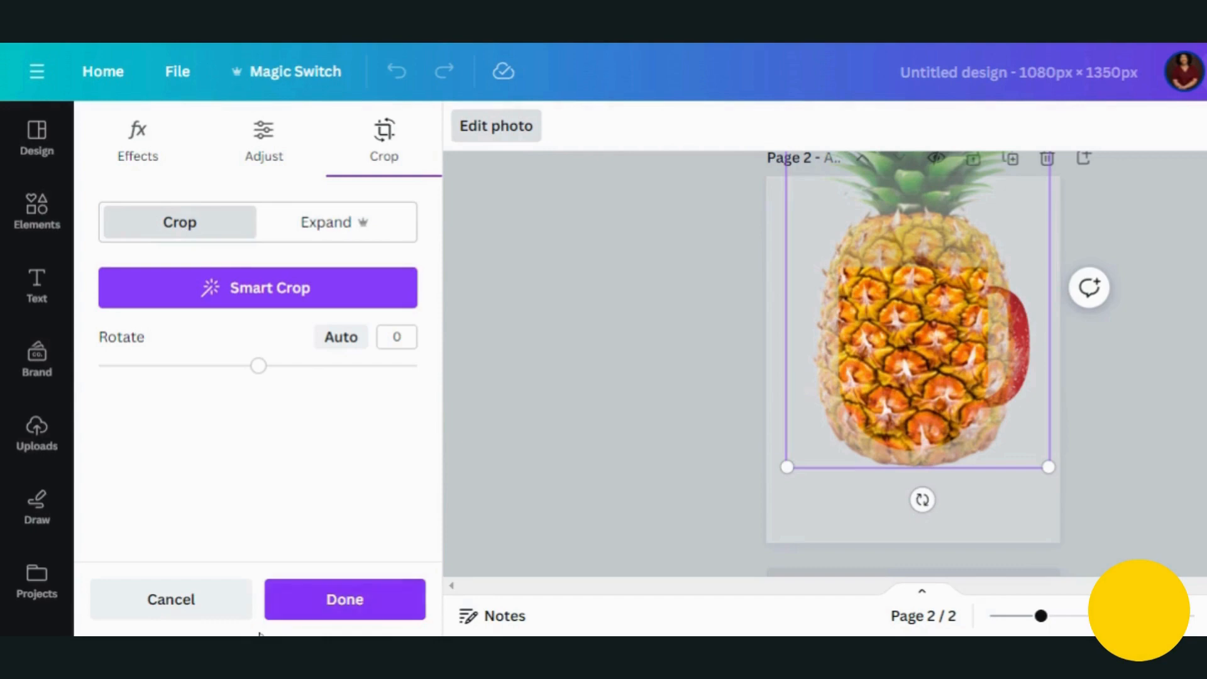
{"action": "left_click", "coordinate": [302, 609]}
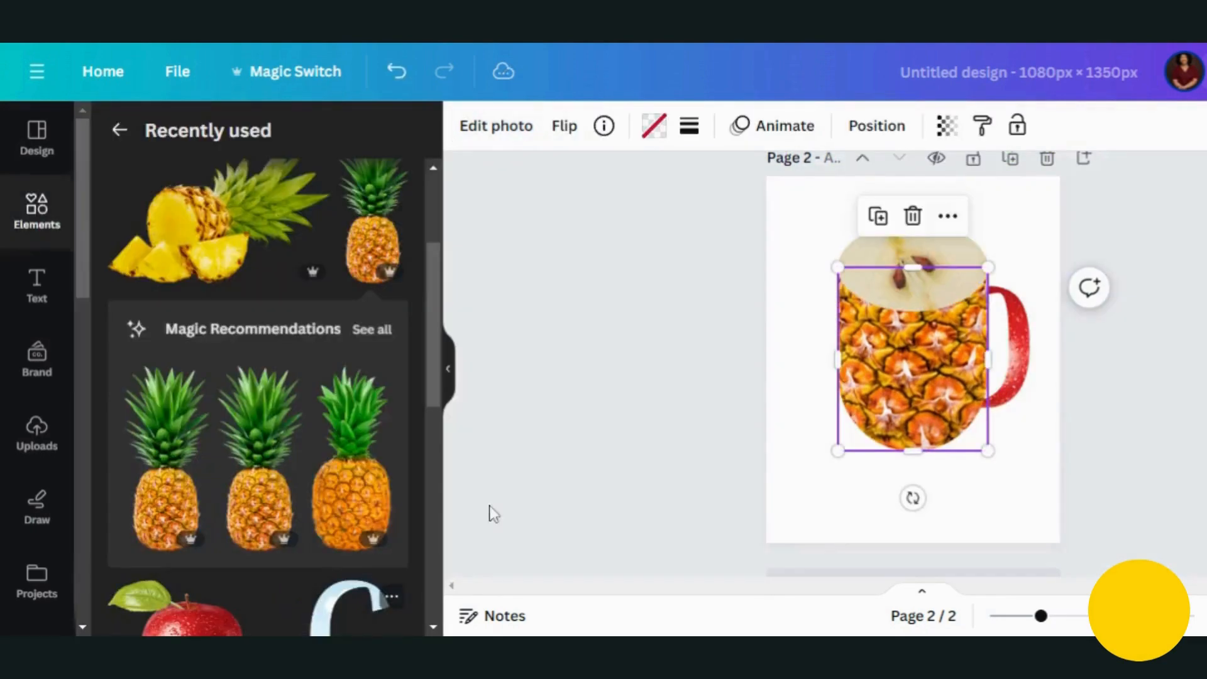
Fill the cup handle with the whole pineapple photo, enlarging and shifting its crop until the rind covers the C shape.
{"action": "left_click", "coordinate": [379, 244]}
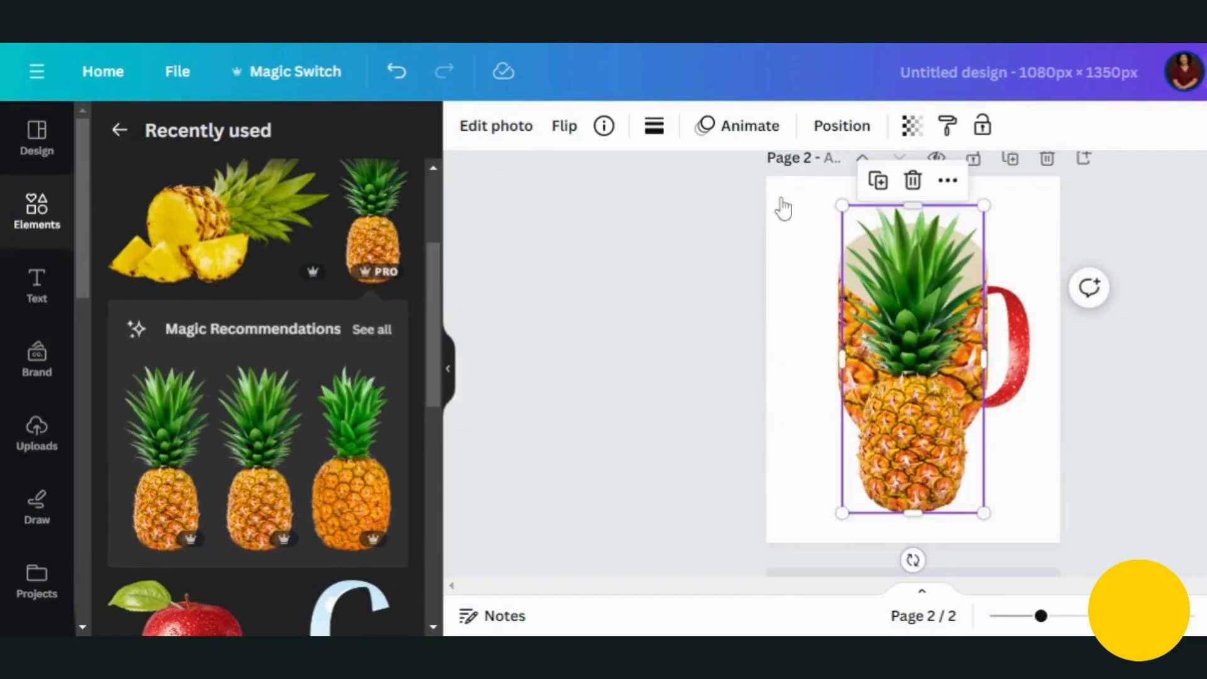
{"action": "left_click_drag", "start_coordinate": [968, 309], "coordinate": [1016, 357]}
{"action": "double_click", "coordinate": [952, 407]}
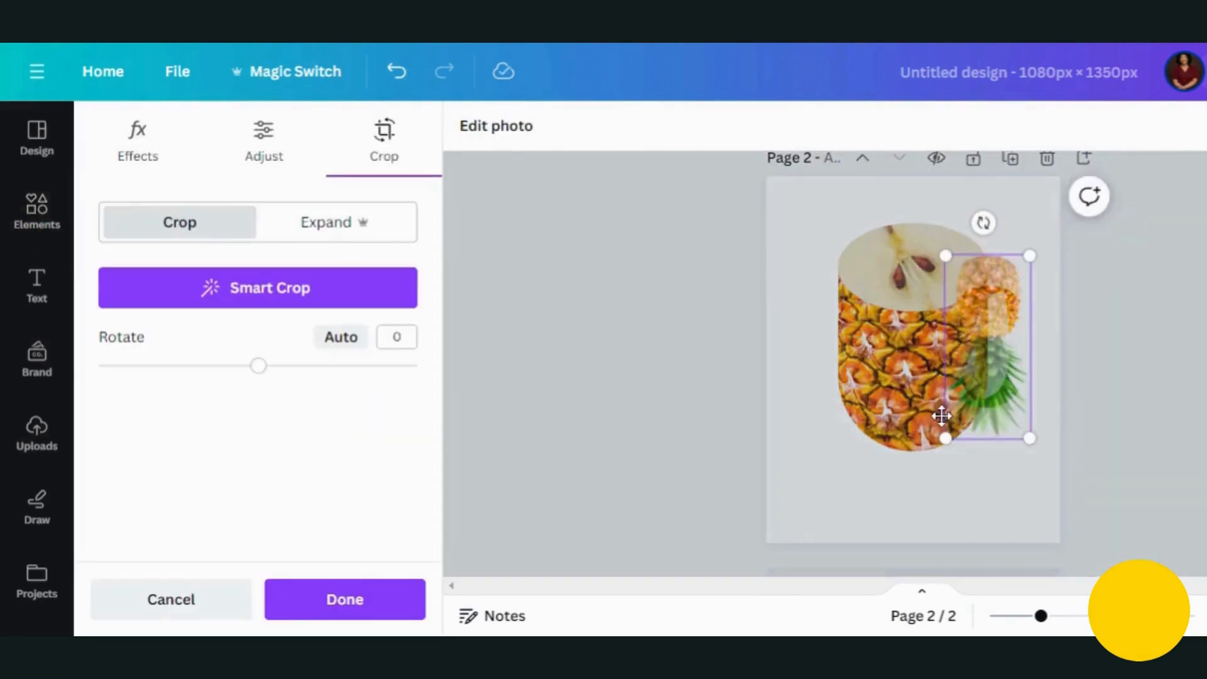
{"action": "left_click_drag", "start_coordinate": [947, 438], "coordinate": [814, 626]}
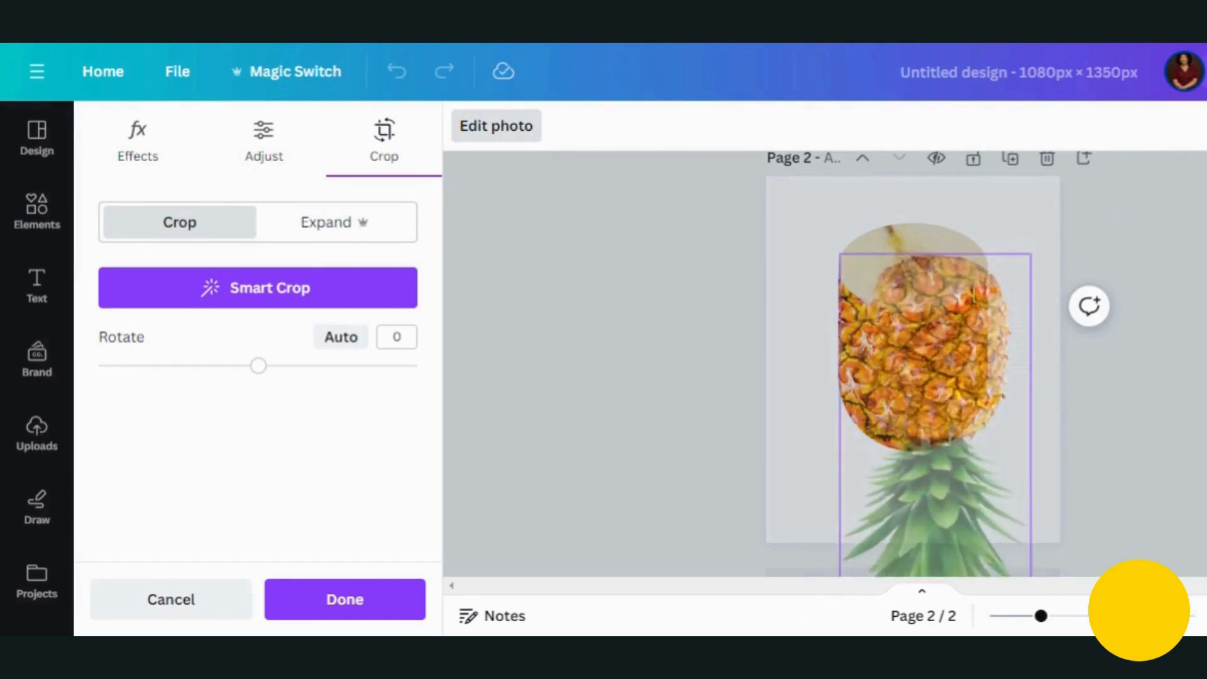
{"action": "left_click_drag", "start_coordinate": [995, 383], "coordinate": [1054, 391]}
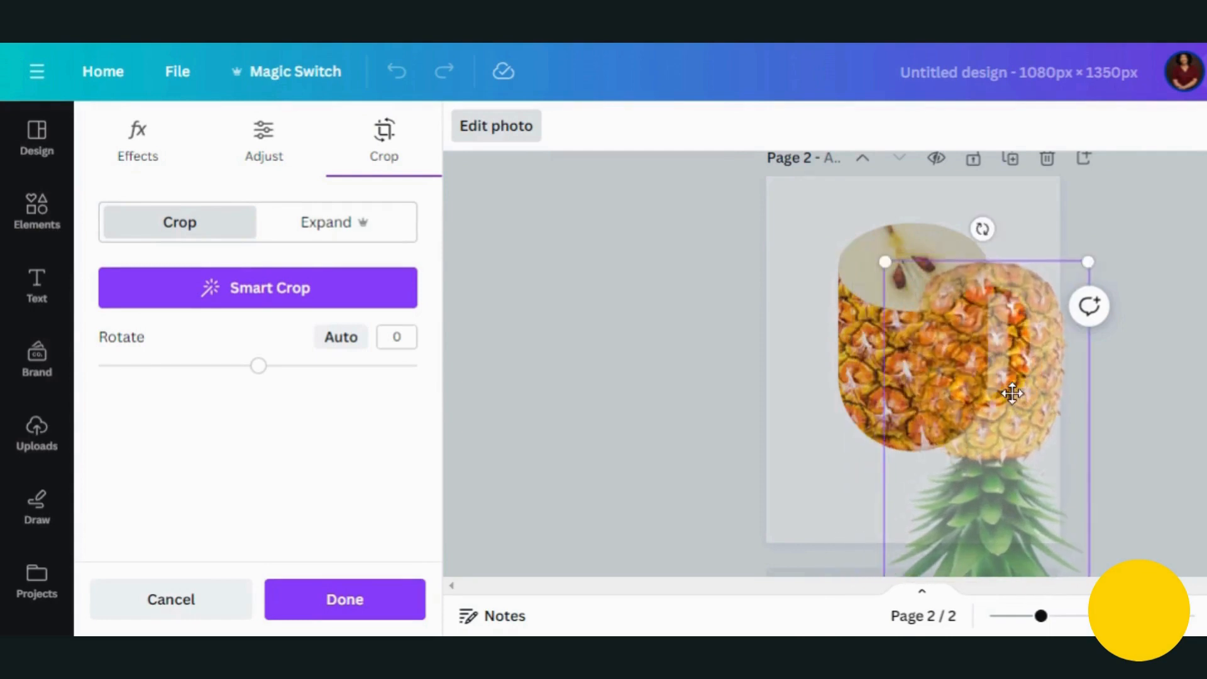
{"action": "left_click", "coordinate": [344, 599]}
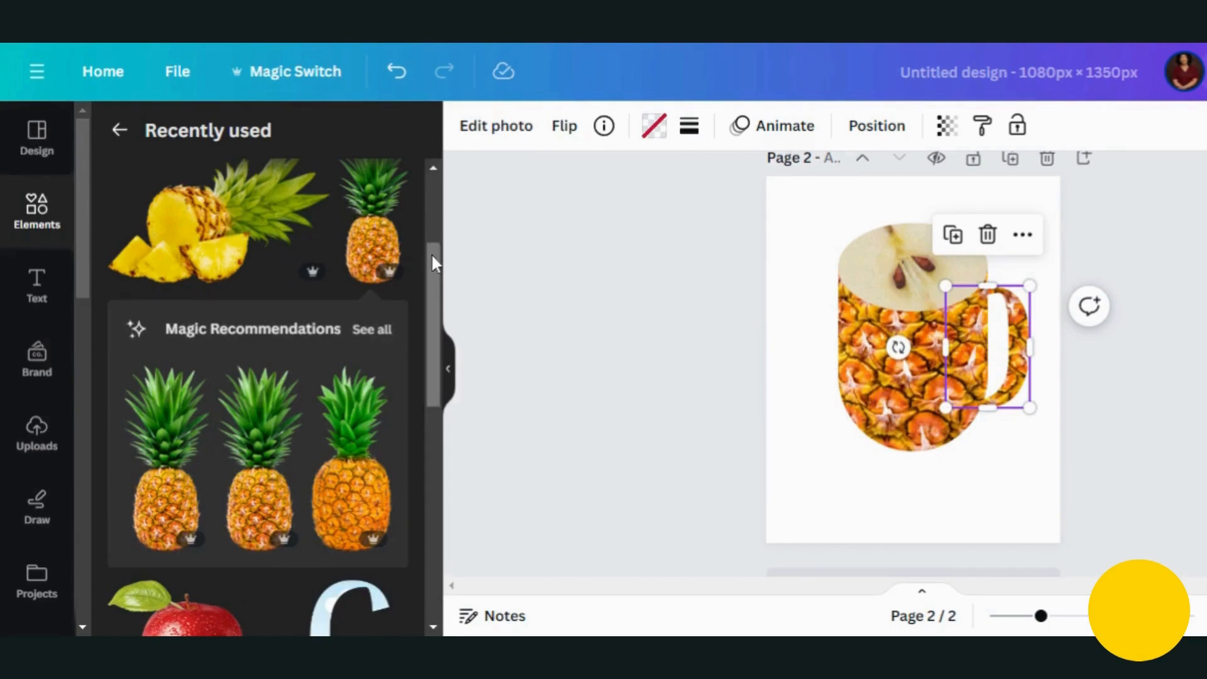
Add the Pineapple Fruit and Slices photo from the recently used elements and place it in the cup's oval top frame.
{"action": "scroll", "coordinate": [432, 252], "scroll_direction": "up", "scroll_amount": 2}
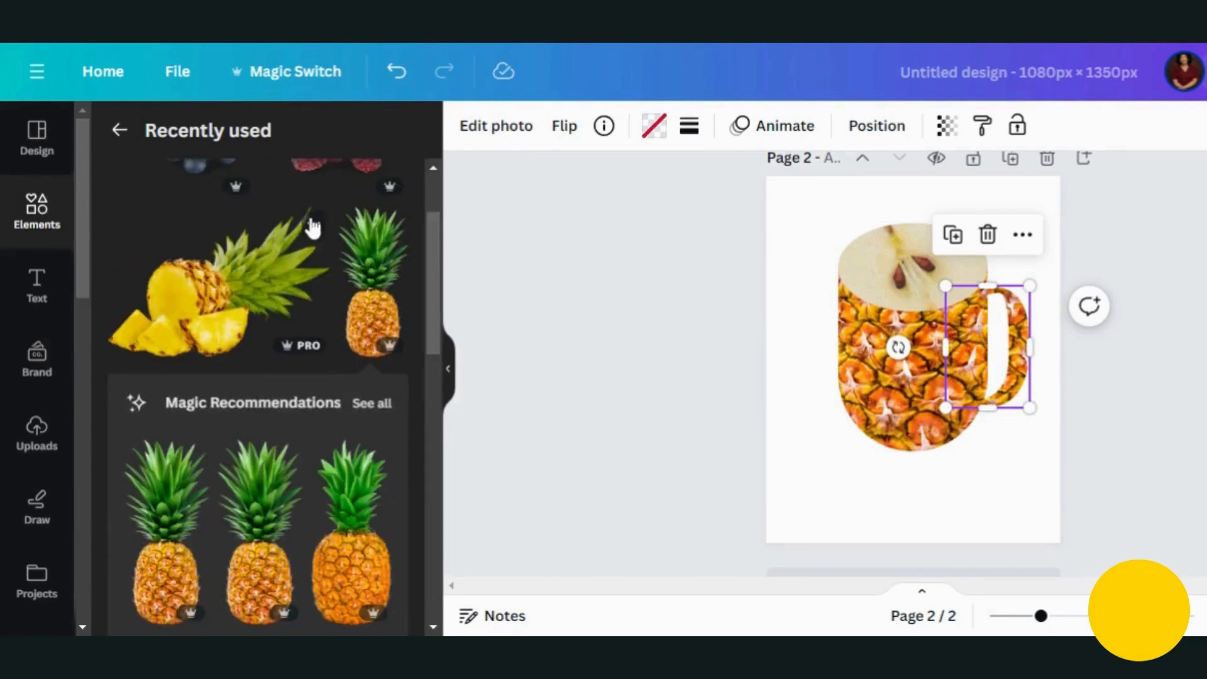
{"action": "left_click", "coordinate": [314, 225]}
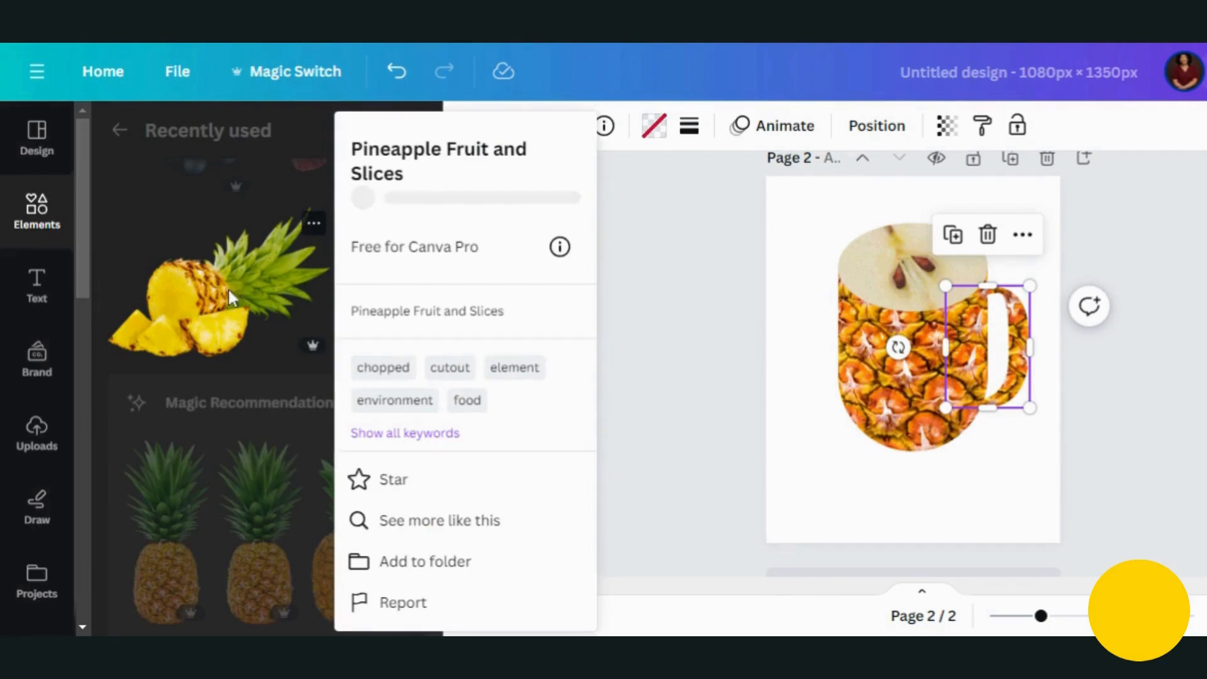
{"action": "left_click", "coordinate": [228, 288]}
{"action": "left_click", "coordinate": [229, 294]}
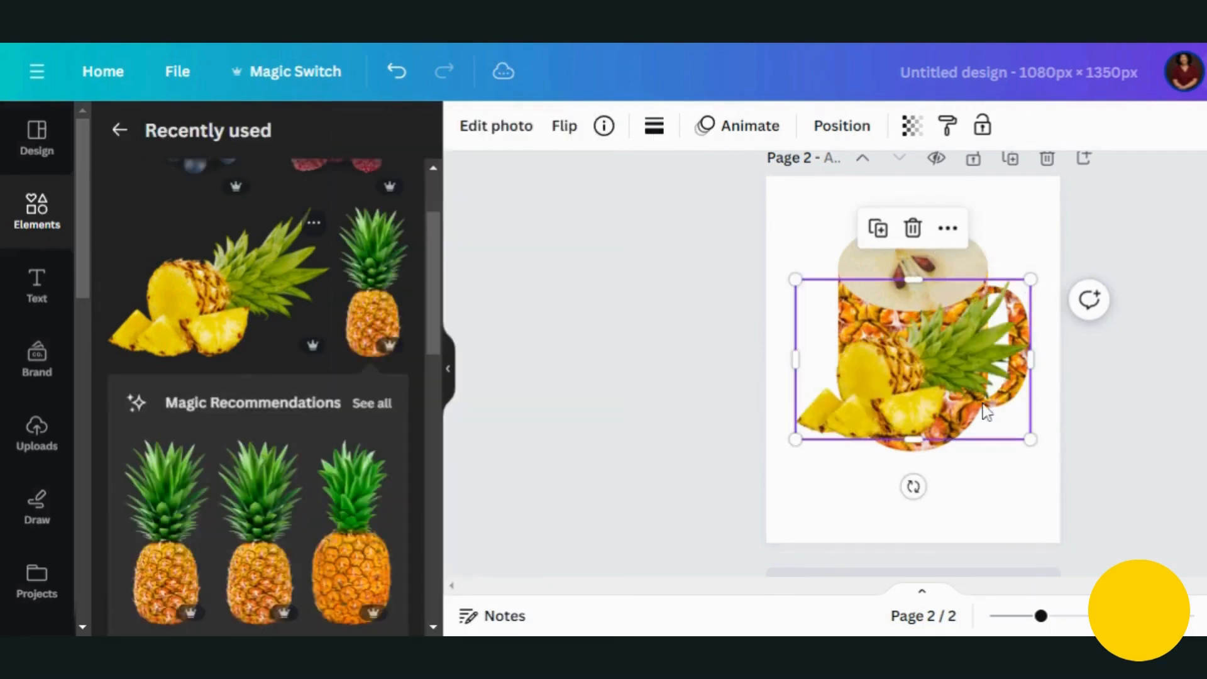
{"action": "left_click_drag", "start_coordinate": [960, 293], "coordinate": [943, 274]}
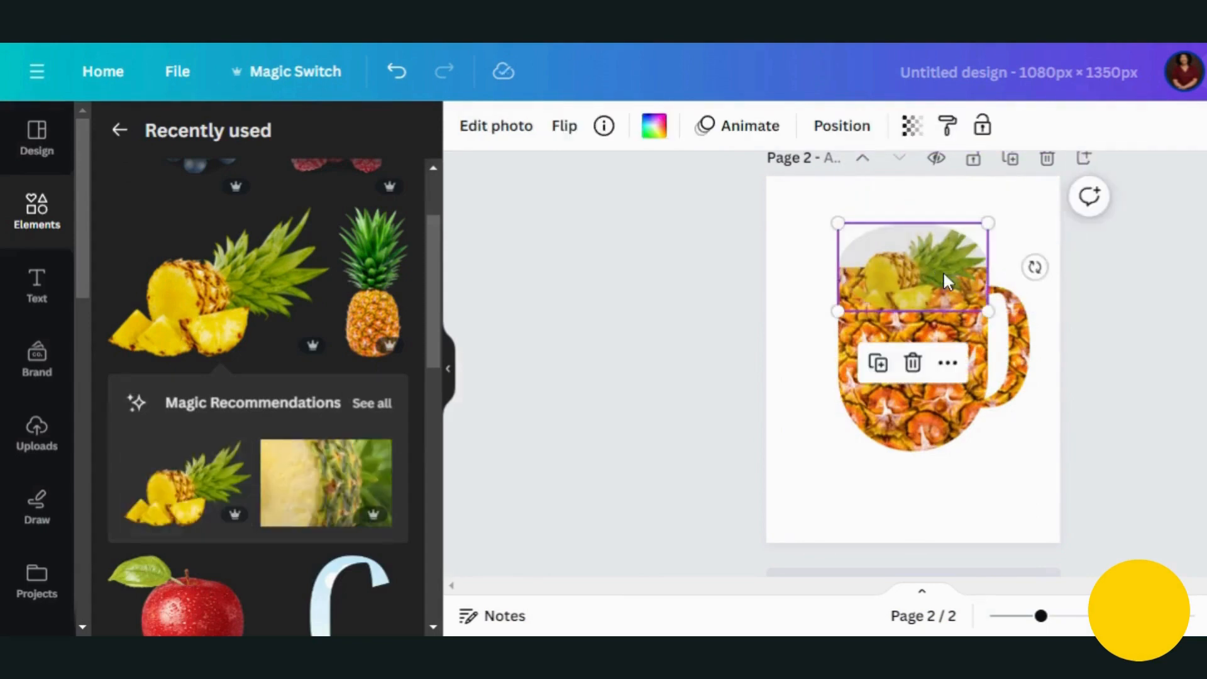
Enlarge and shift the sliced pineapple photo's crop until only the yellow flesh fills the cup's oval top, and apply the crop.
{"action": "double_click", "coordinate": [943, 271]}
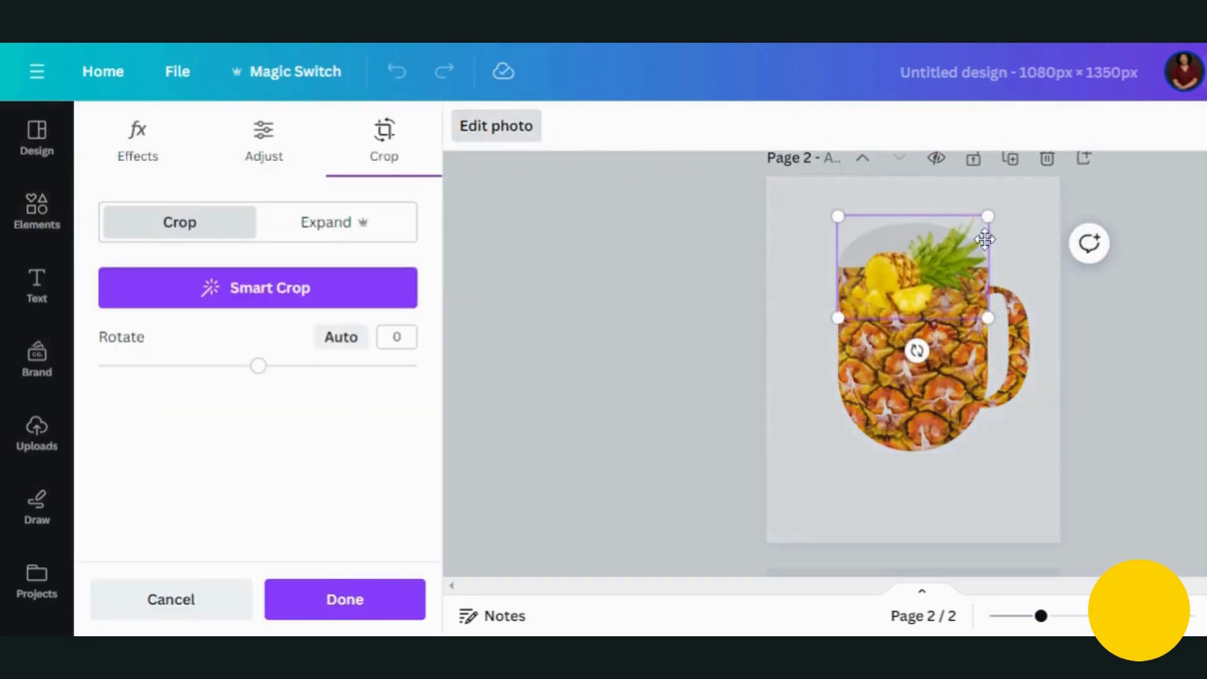
{"action": "left_click_drag", "start_coordinate": [985, 216], "coordinate": [1132, 120]}
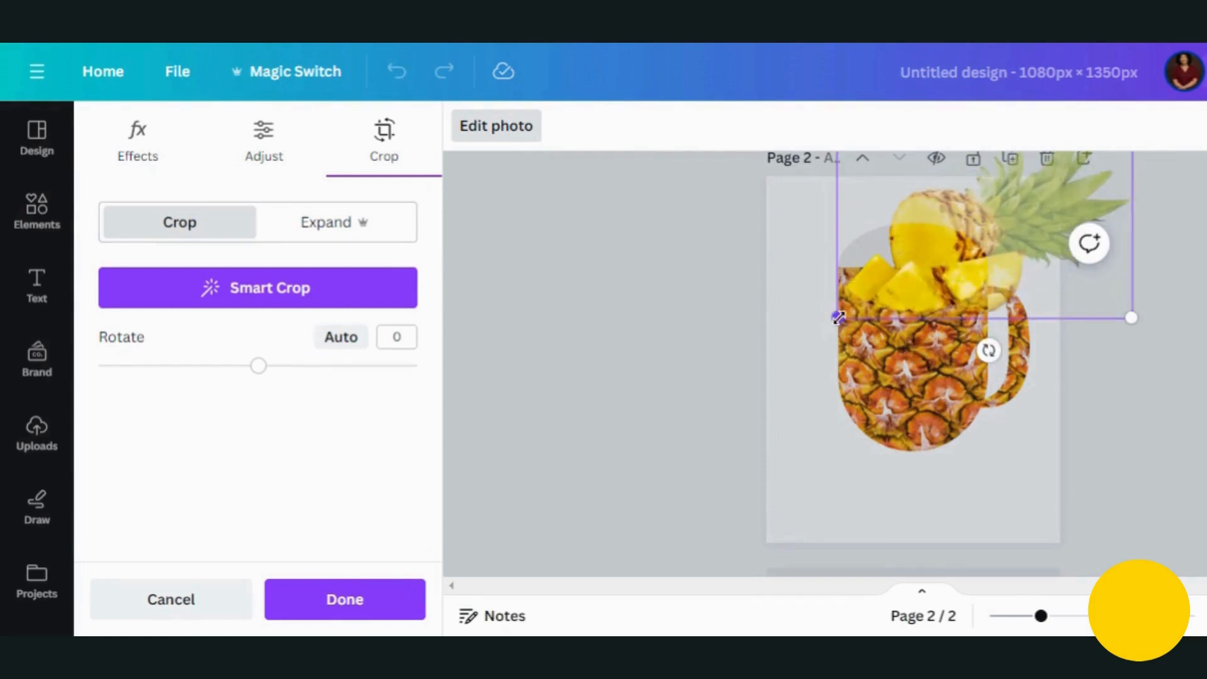
{"action": "left_click_drag", "start_coordinate": [829, 335], "coordinate": [669, 441]}
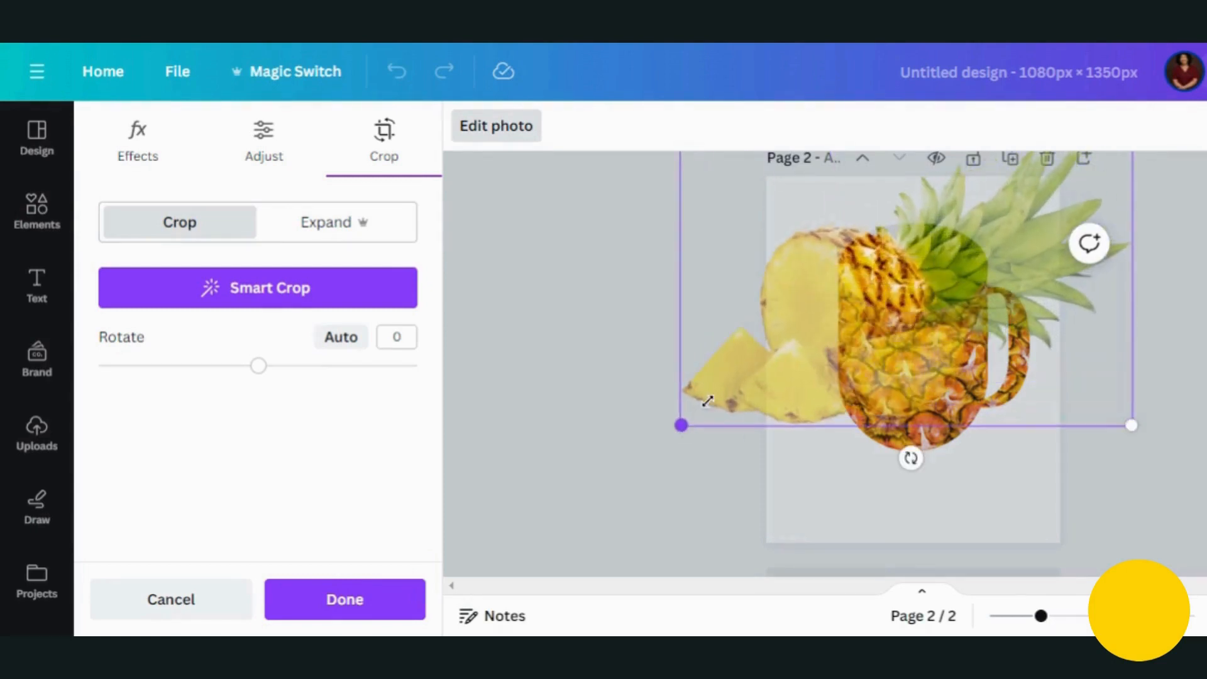
{"action": "left_click_drag", "start_coordinate": [814, 338], "coordinate": [880, 289]}
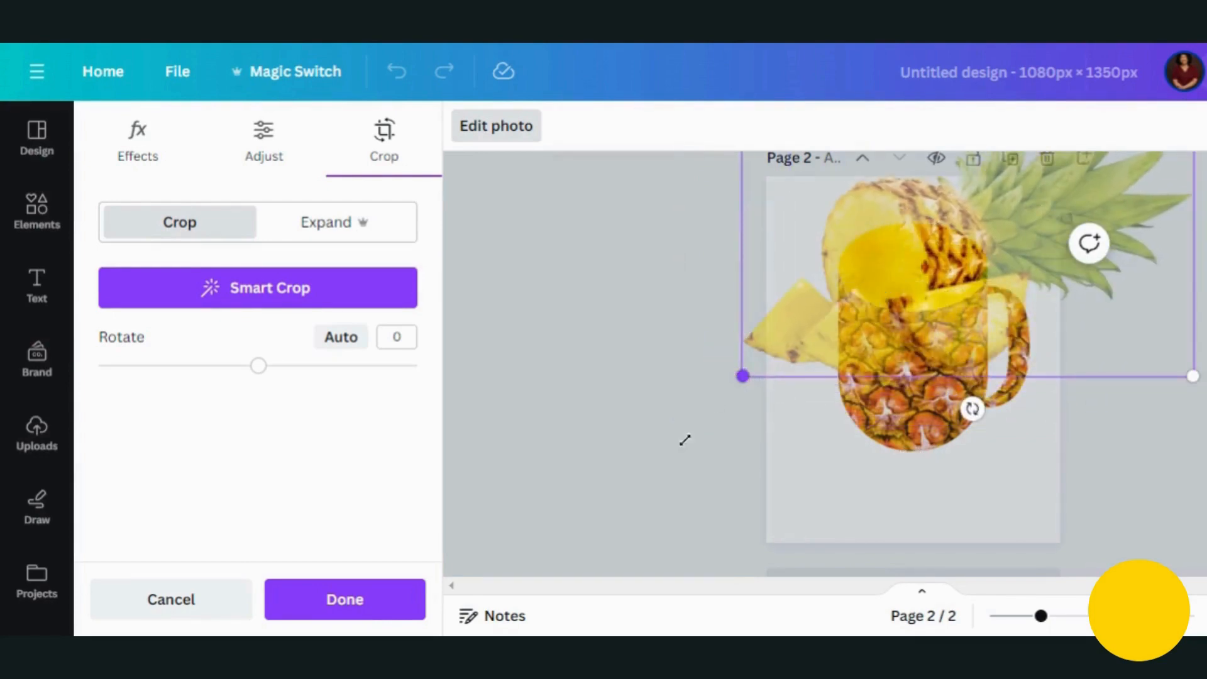
{"action": "left_click_drag", "start_coordinate": [685, 440], "coordinate": [598, 512]}
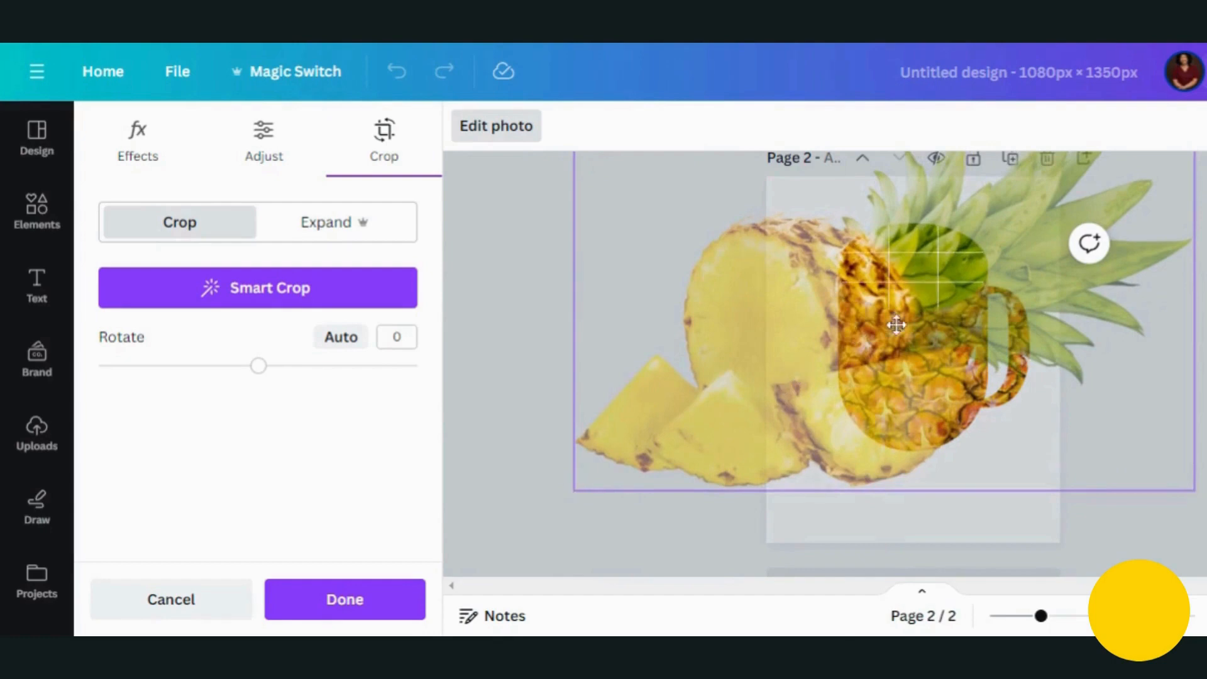
{"action": "left_click_drag", "start_coordinate": [897, 325], "coordinate": [949, 337]}
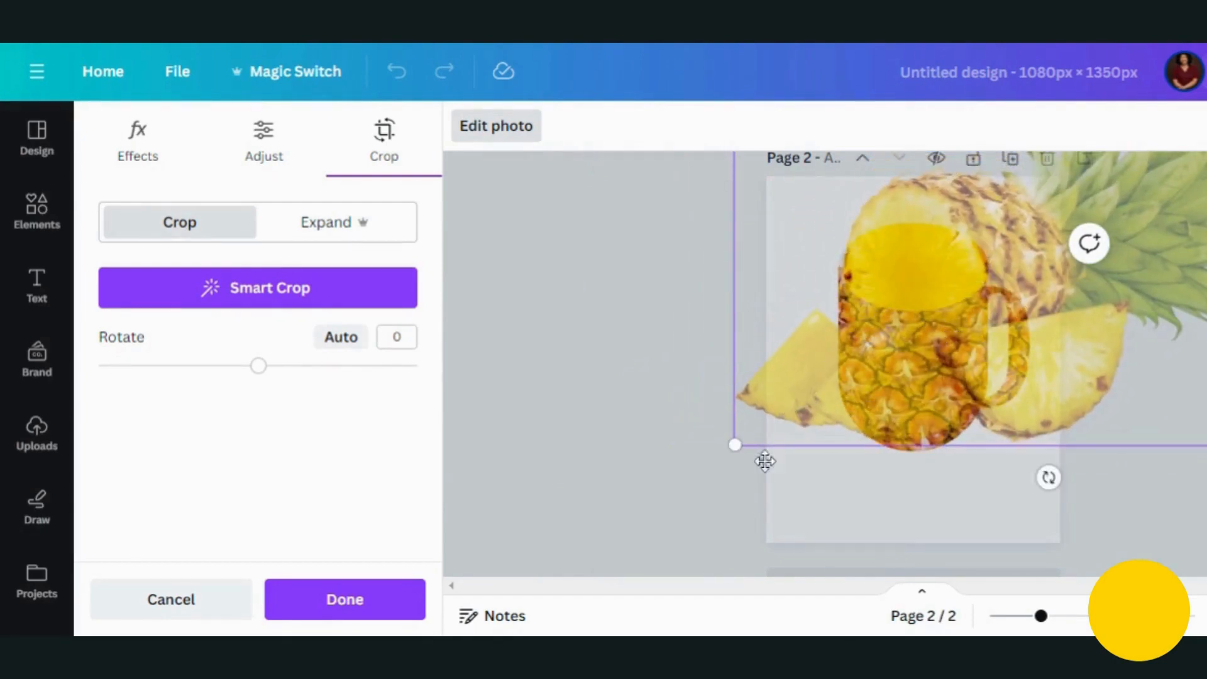
{"action": "left_click_drag", "start_coordinate": [737, 450], "coordinate": [625, 519]}
{"action": "left_click_drag", "start_coordinate": [845, 373], "coordinate": [927, 321]}
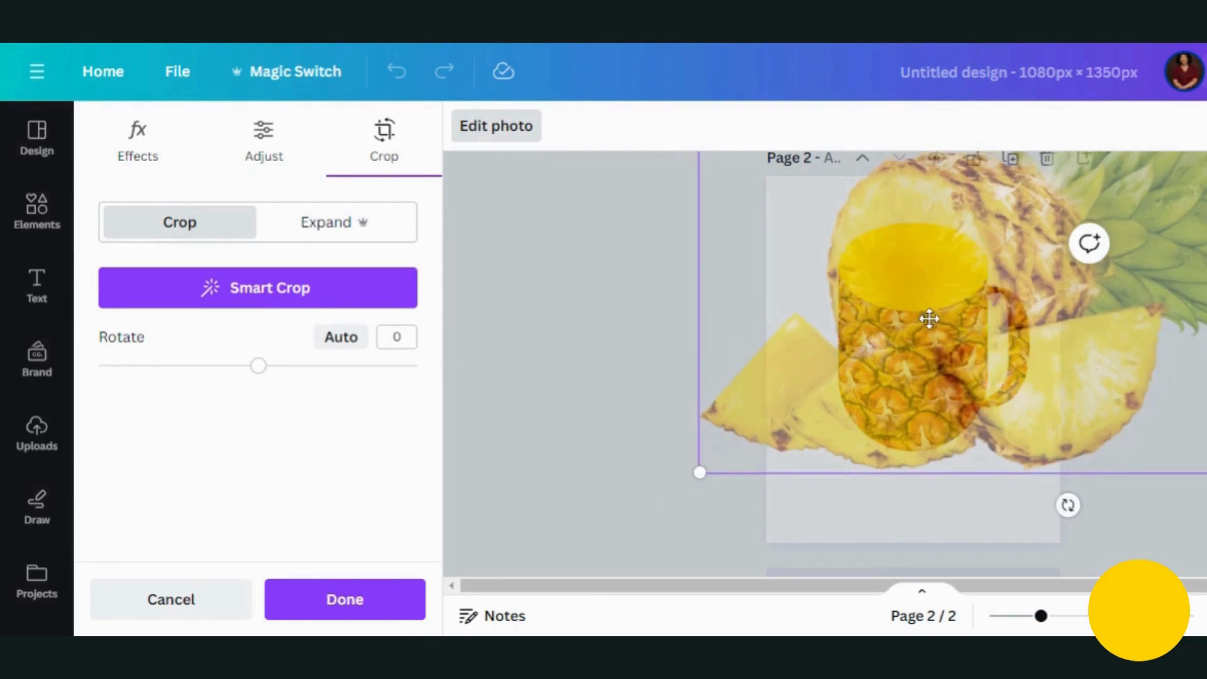
{"action": "left_click", "coordinate": [362, 599]}
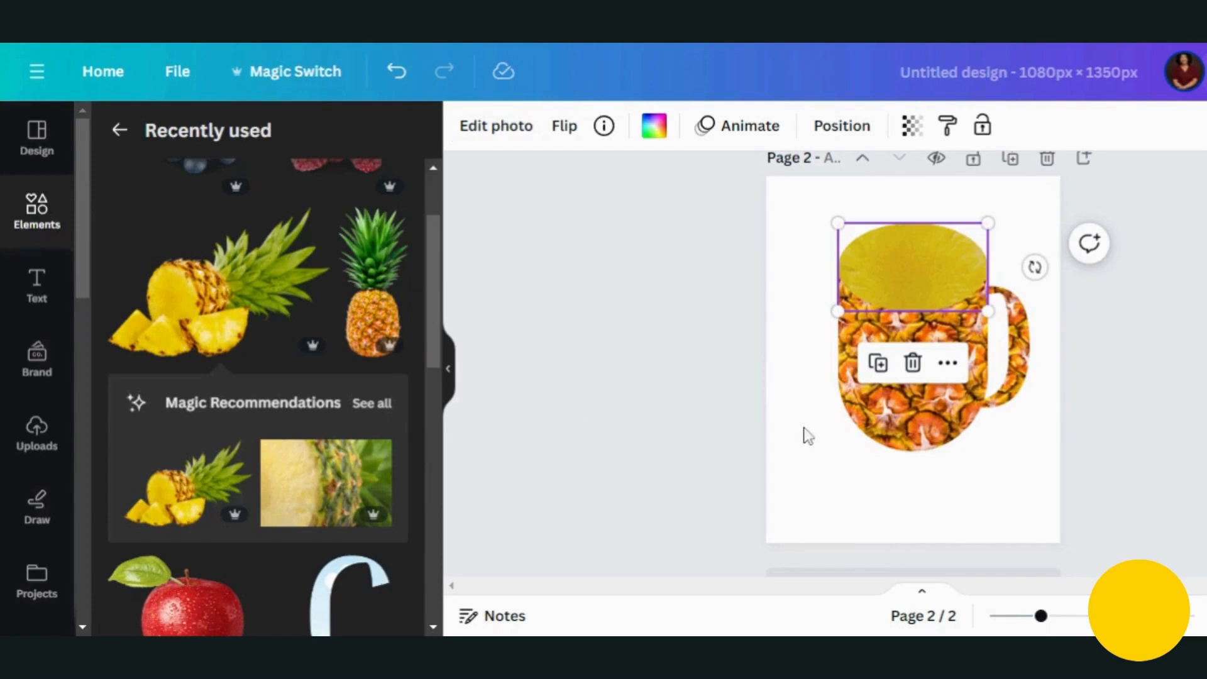
{"action": "left_click", "coordinate": [817, 452]}
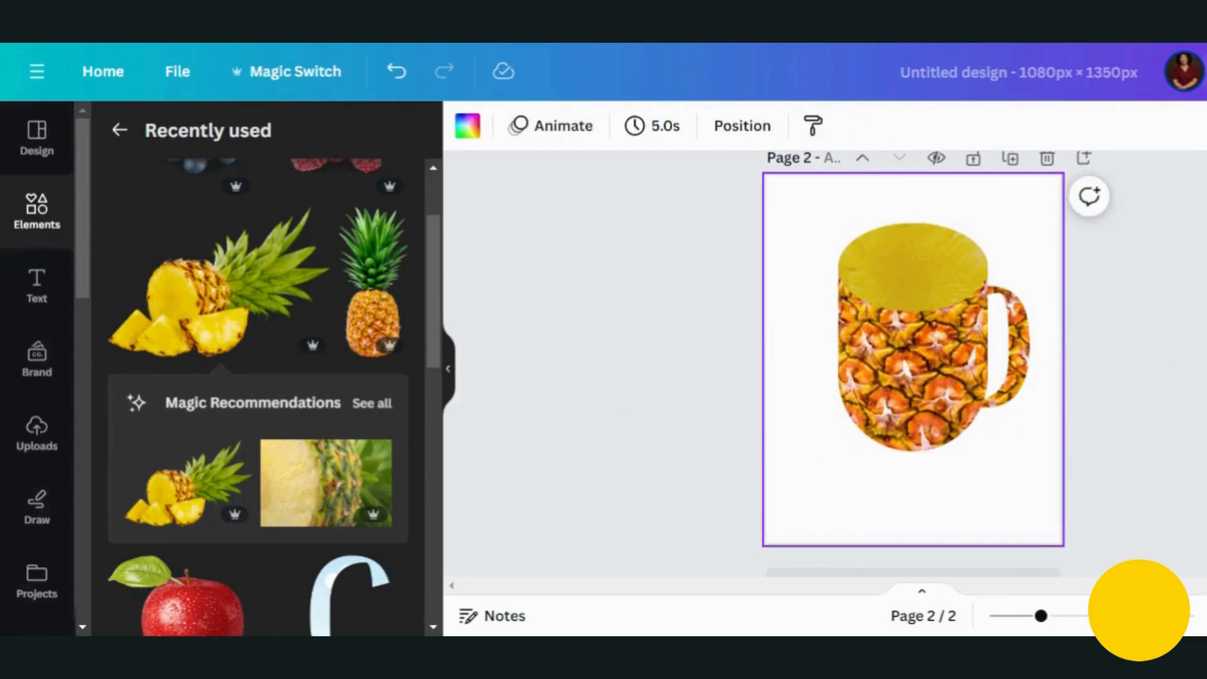
{"action": "scroll", "coordinate": [937, 363], "scroll_direction": "up", "scroll_amount": 5}
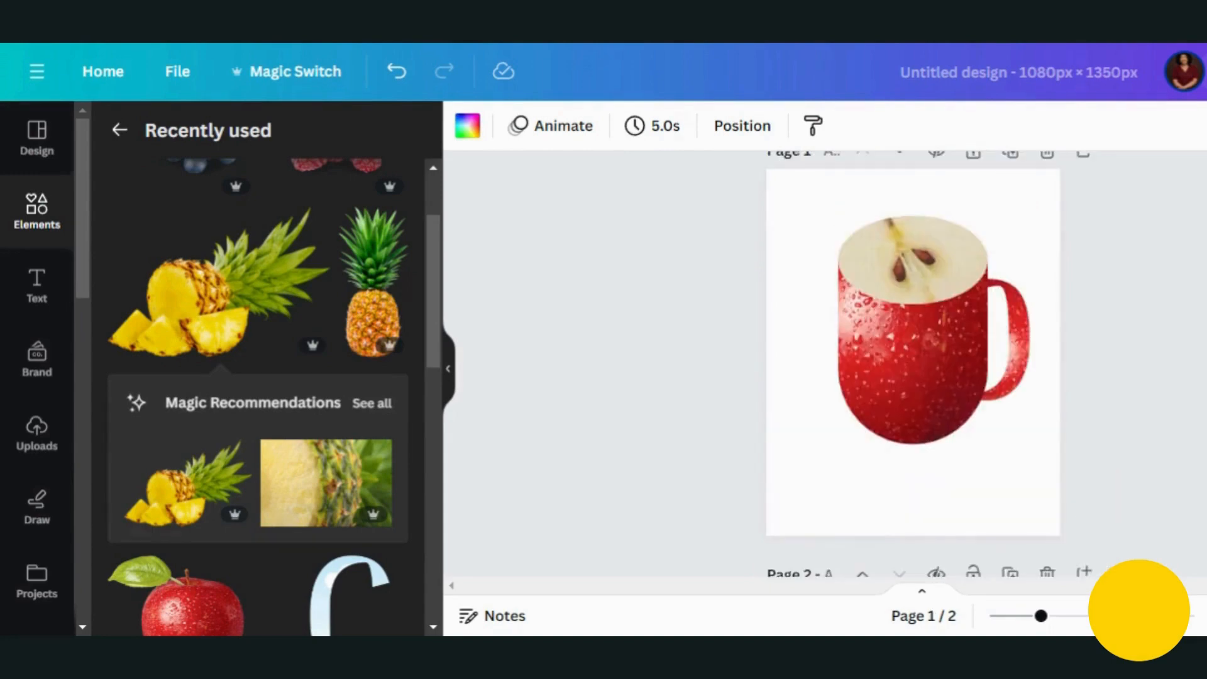
{"action": "scroll", "coordinate": [937, 365], "scroll_direction": "down", "scroll_amount": 5}
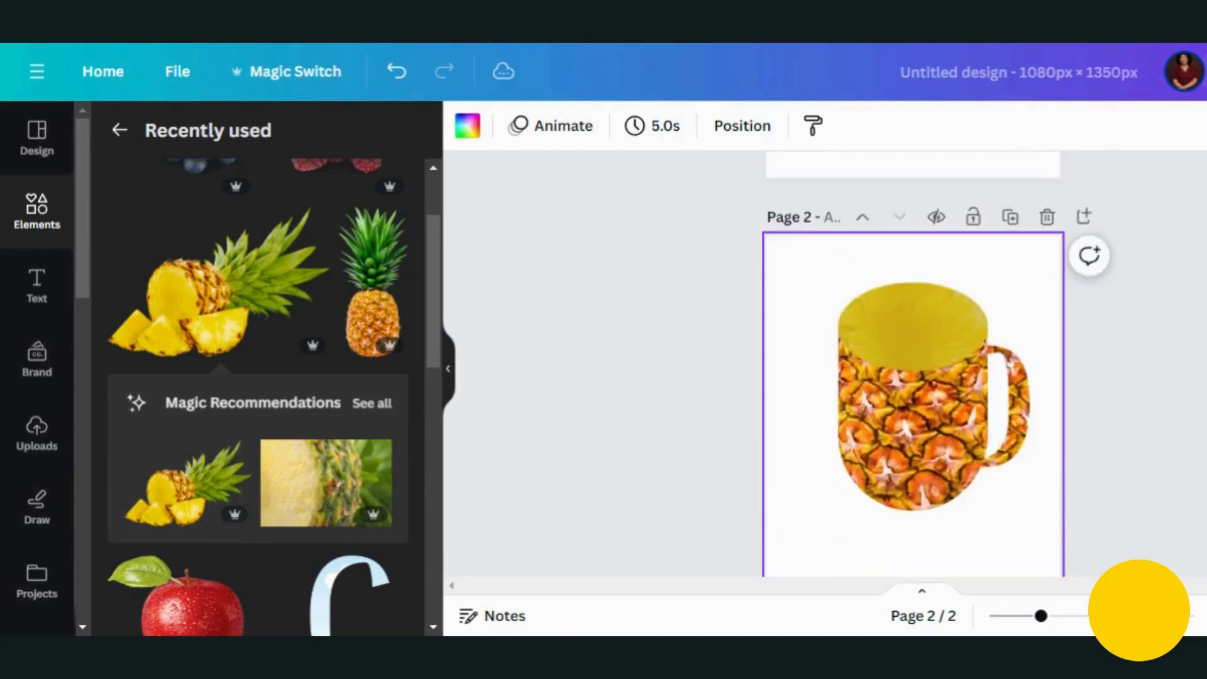